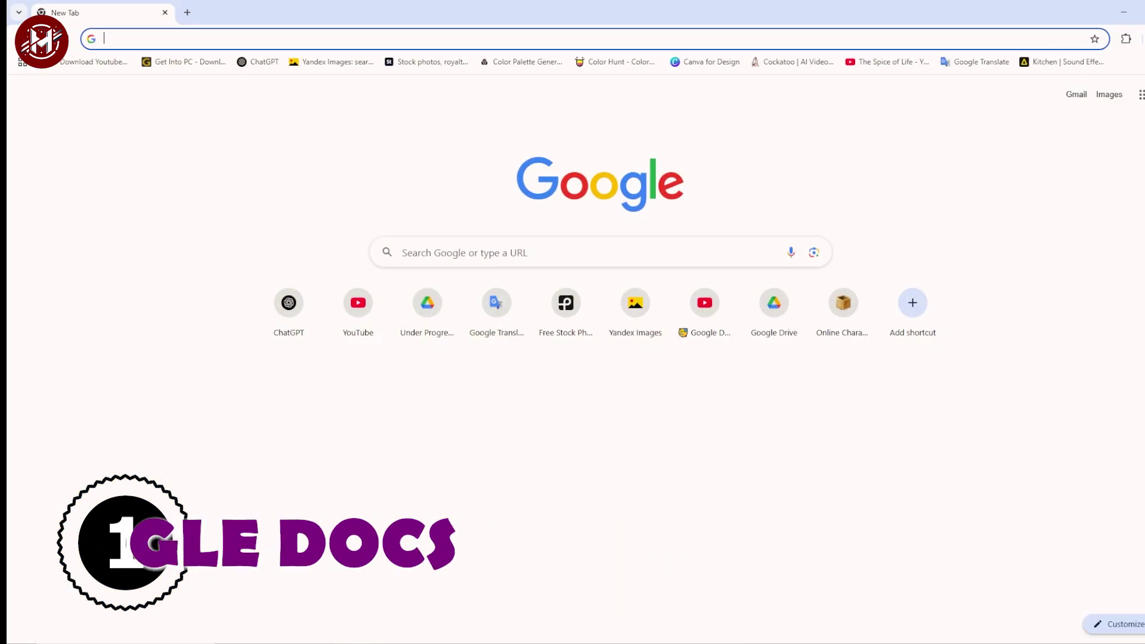
Go to drive.google.com/drive/home and upload Translate.pdf from the Translation folder on the Desktop.
{"action": "type", "text": "http://drive.google.com/drive/home"}
{"action": "key", "text": "Return"}
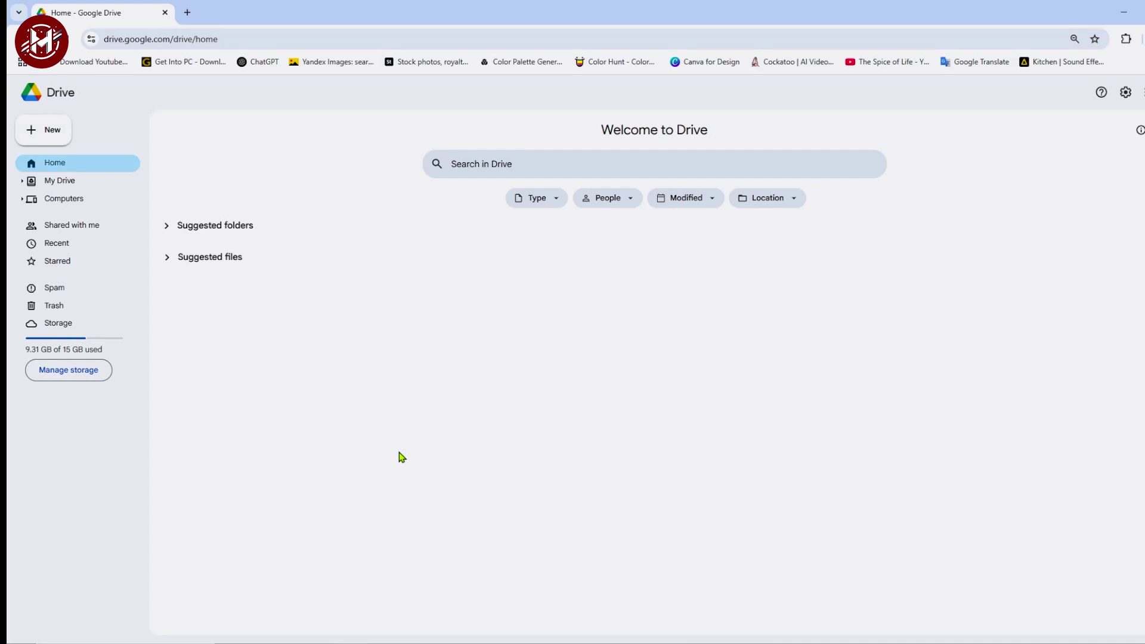
{"action": "left_click", "coordinate": [37, 130]}
{"action": "left_click", "coordinate": [67, 156]}
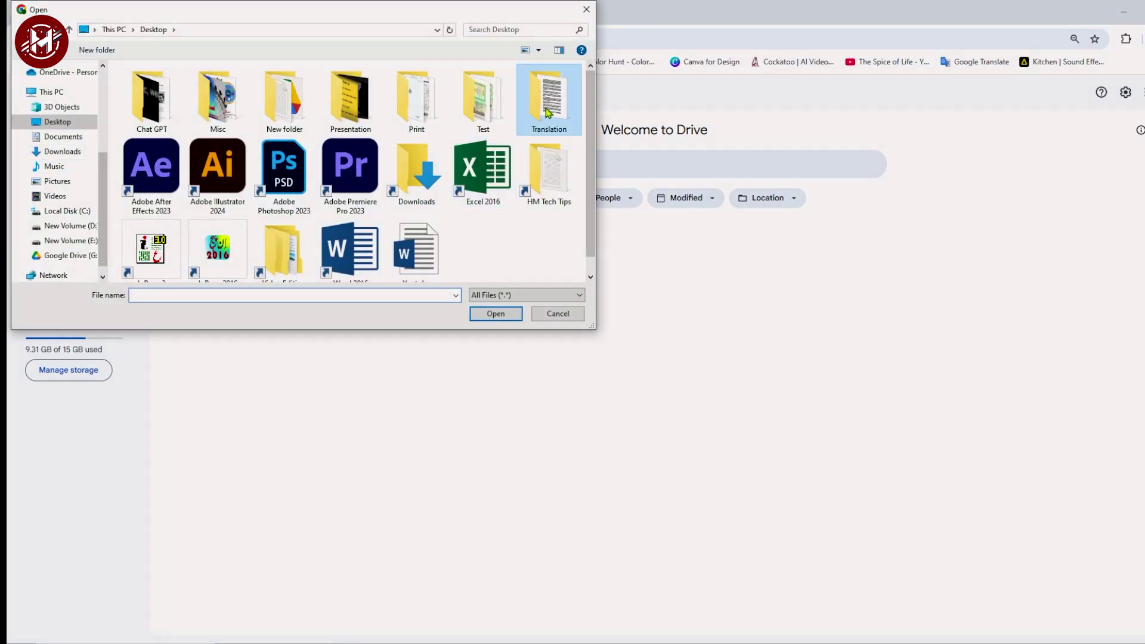
{"action": "double_click", "coordinate": [547, 98]}
{"action": "double_click", "coordinate": [149, 87]}
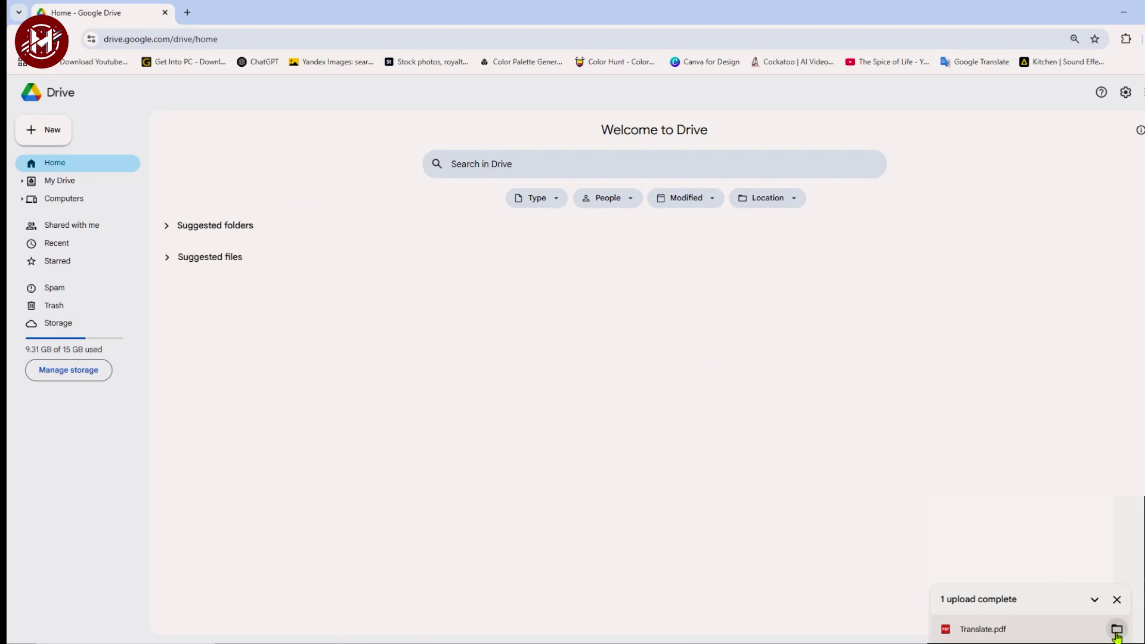
Locate the uploaded Translate.pdf in My Drive and open it with Google Docs.
{"action": "left_click", "coordinate": [1117, 630]}
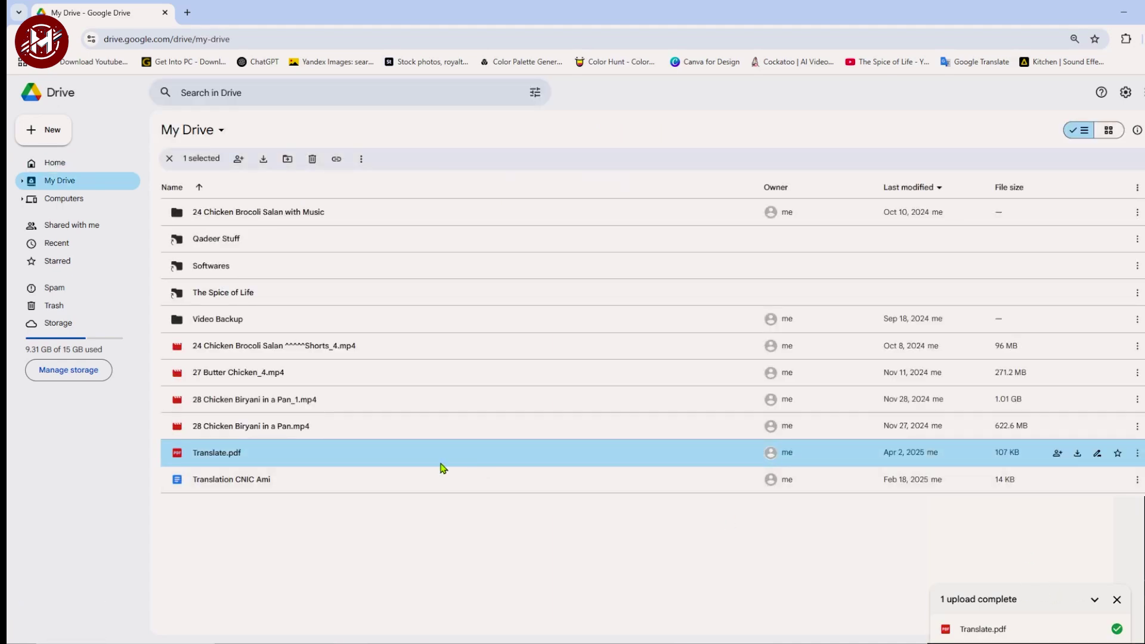
{"action": "right_click", "coordinate": [236, 457]}
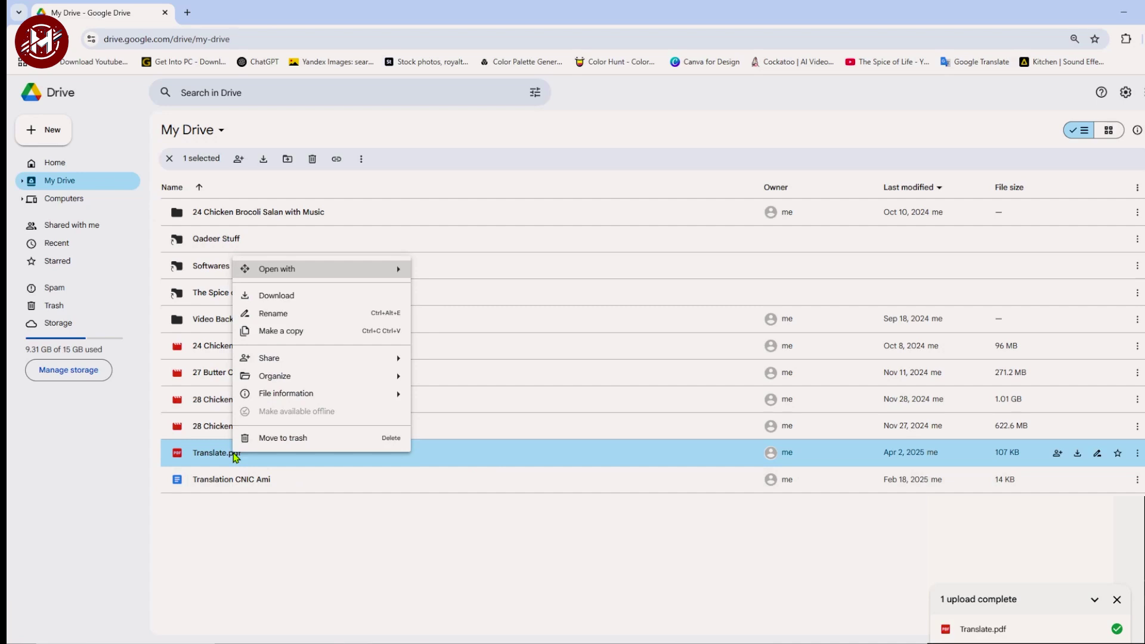
{"action": "mouse_move", "coordinate": [290, 272]}
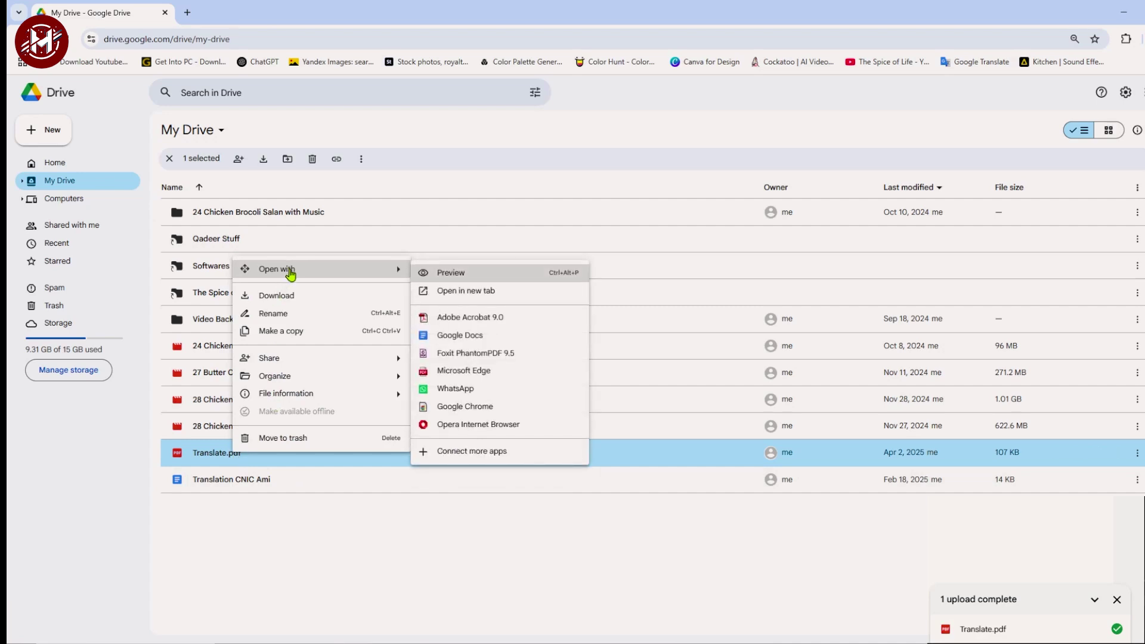
{"action": "left_click", "coordinate": [444, 336]}
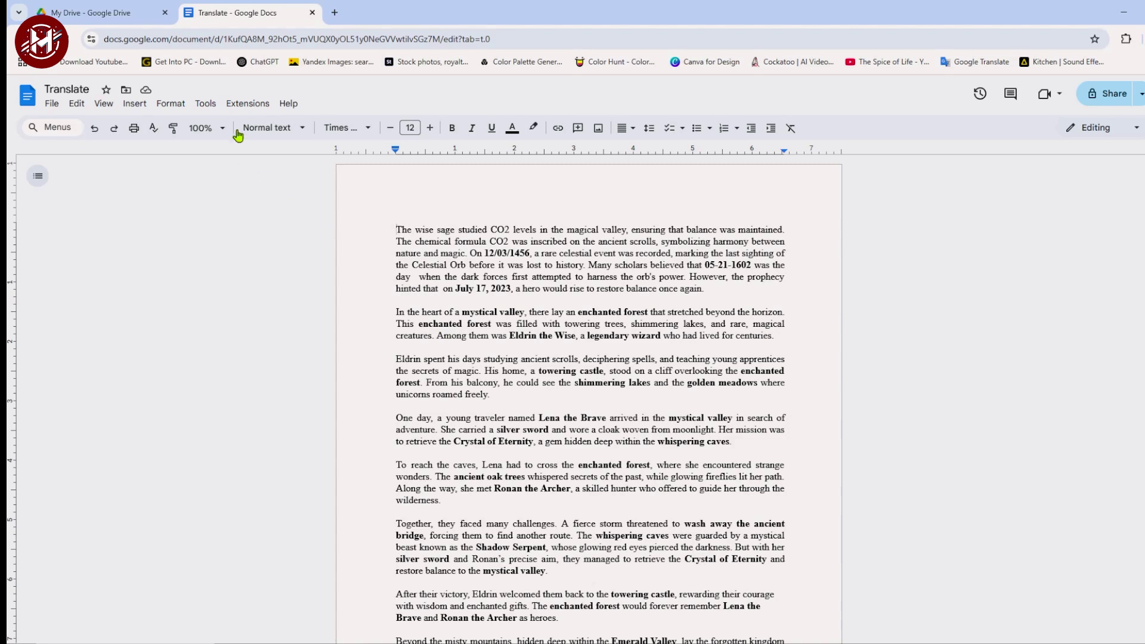
Run a spelling and grammar check on the converted document and close the check.
{"action": "left_click", "coordinate": [201, 106]}
{"action": "mouse_move", "coordinate": [236, 124]}
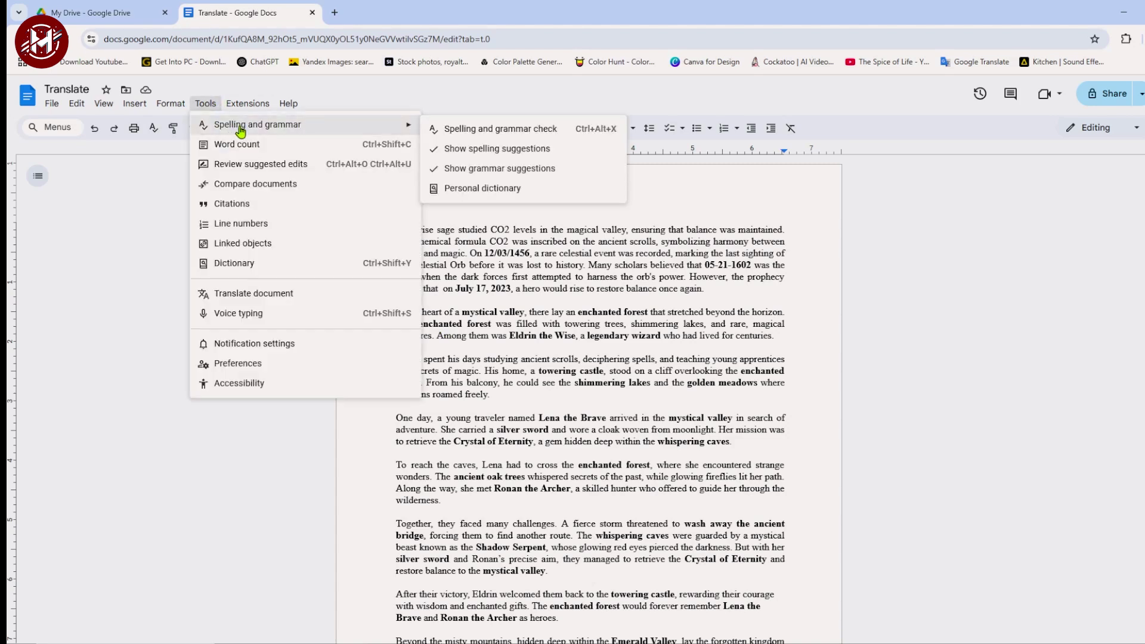
{"action": "left_click", "coordinate": [489, 130]}
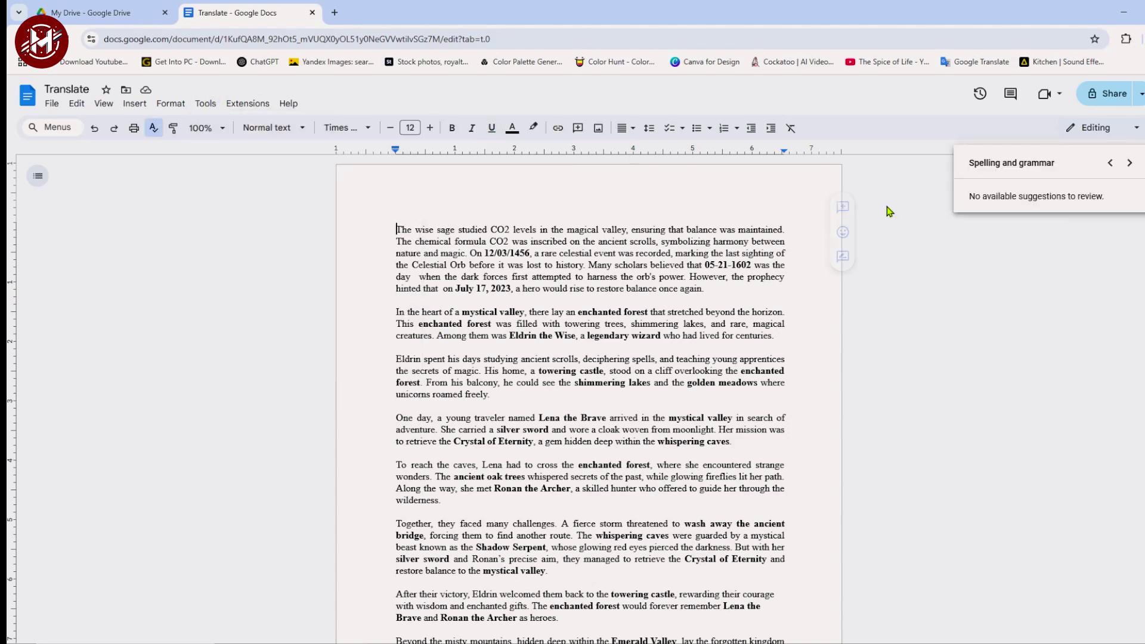
{"action": "left_click_drag", "start_coordinate": [998, 197], "coordinate": [1141, 204]}
{"action": "left_click", "coordinate": [1140, 204]}
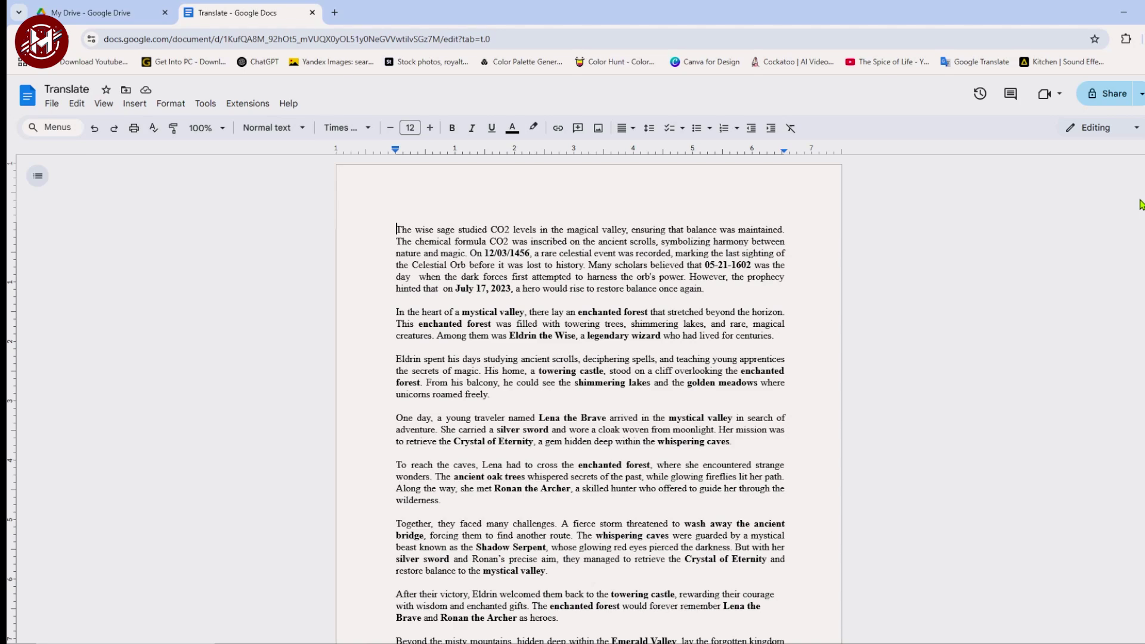
Create a translated copy of the document in Urdu with the title "Urdu Translation".
{"action": "left_click", "coordinate": [206, 105]}
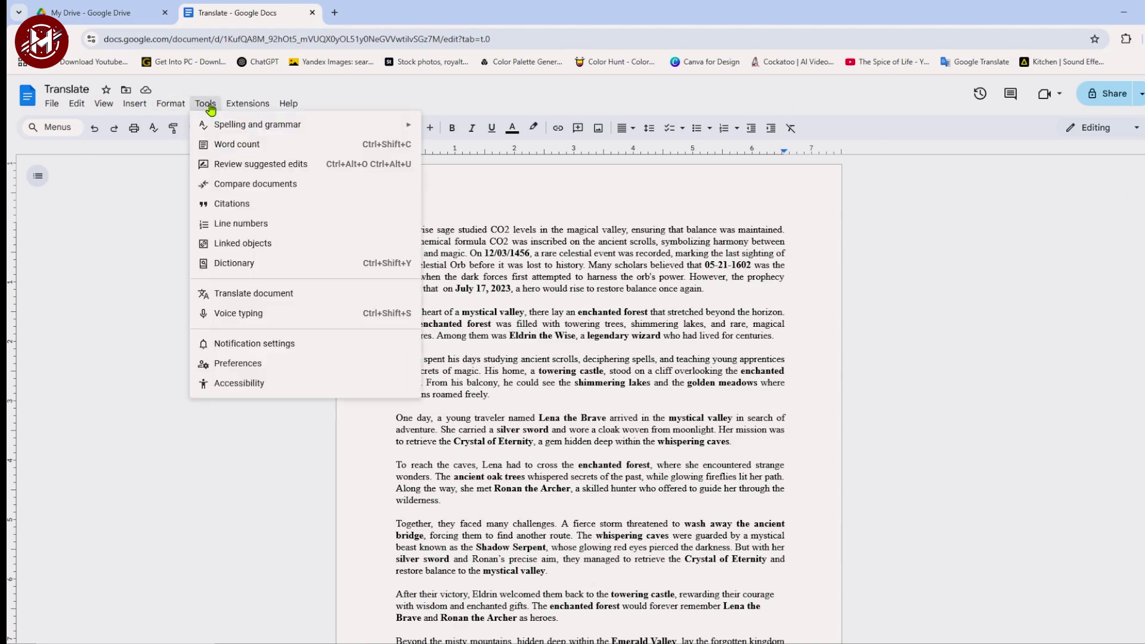
{"action": "left_click", "coordinate": [237, 296]}
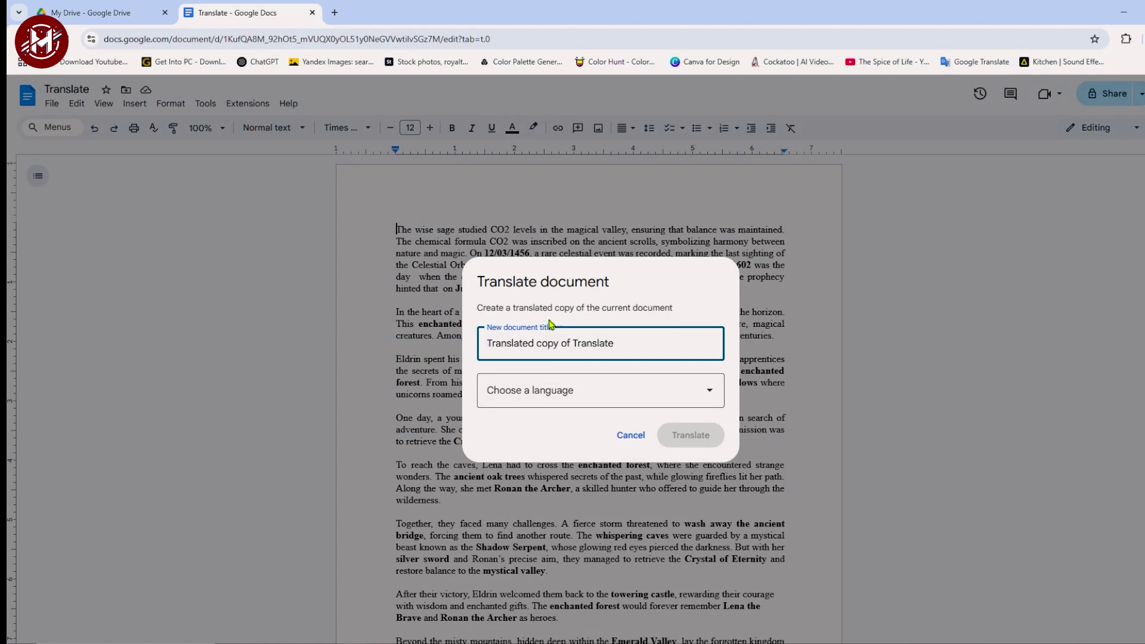
{"action": "left_click_drag", "start_coordinate": [611, 343], "coordinate": [448, 345]}
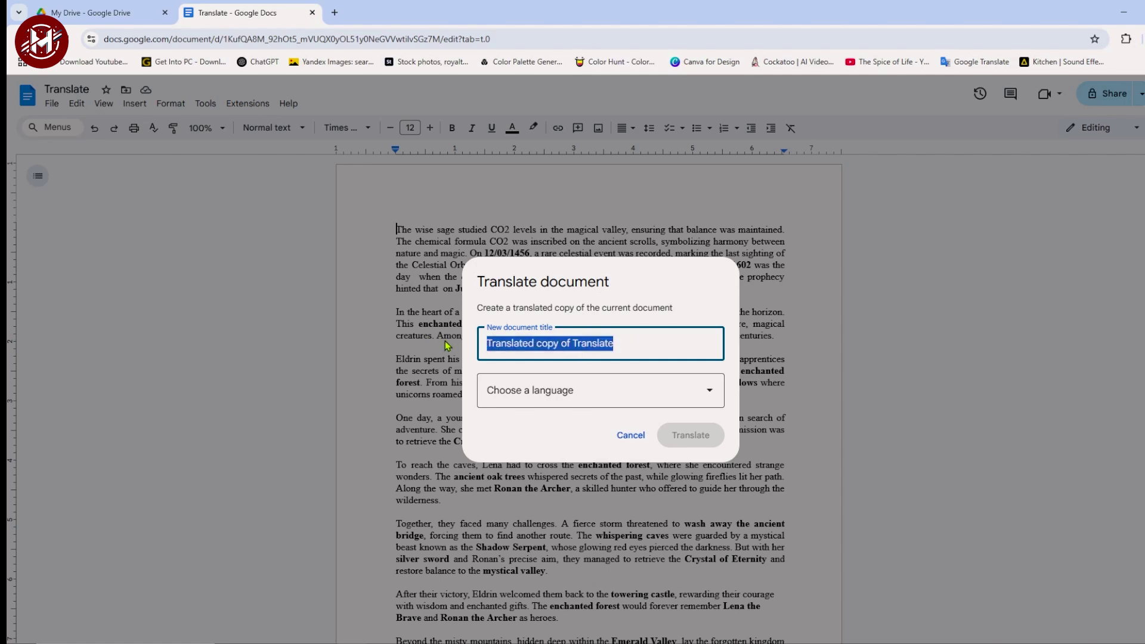
{"action": "type", "text": "U"}
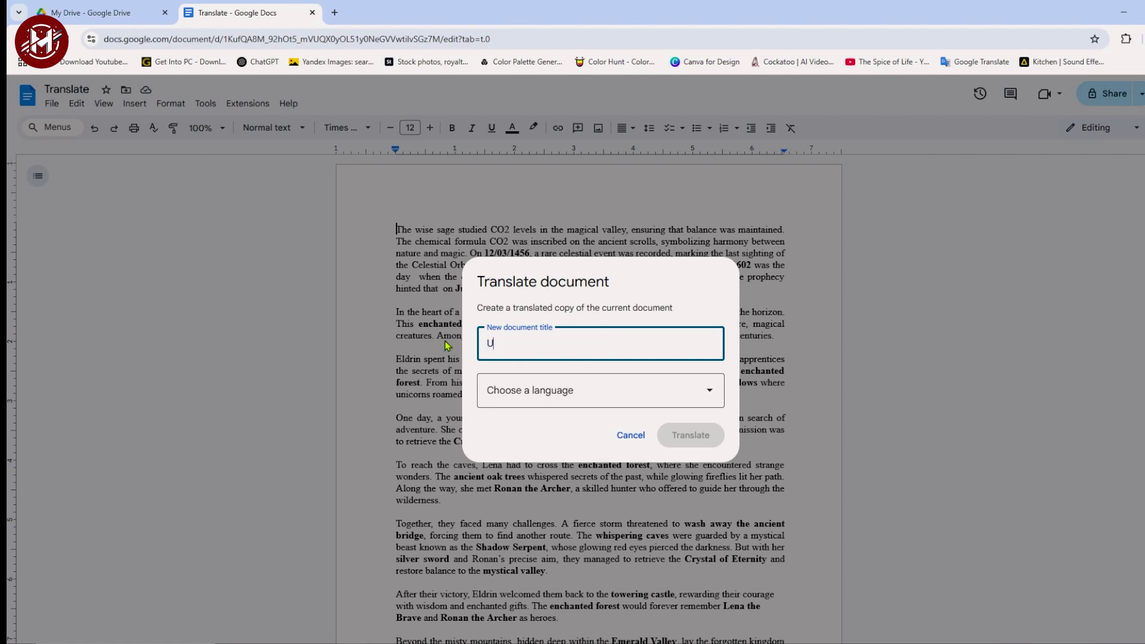
{"action": "type", "text": "rdu Translation"}
{"action": "left_click", "coordinate": [698, 392]}
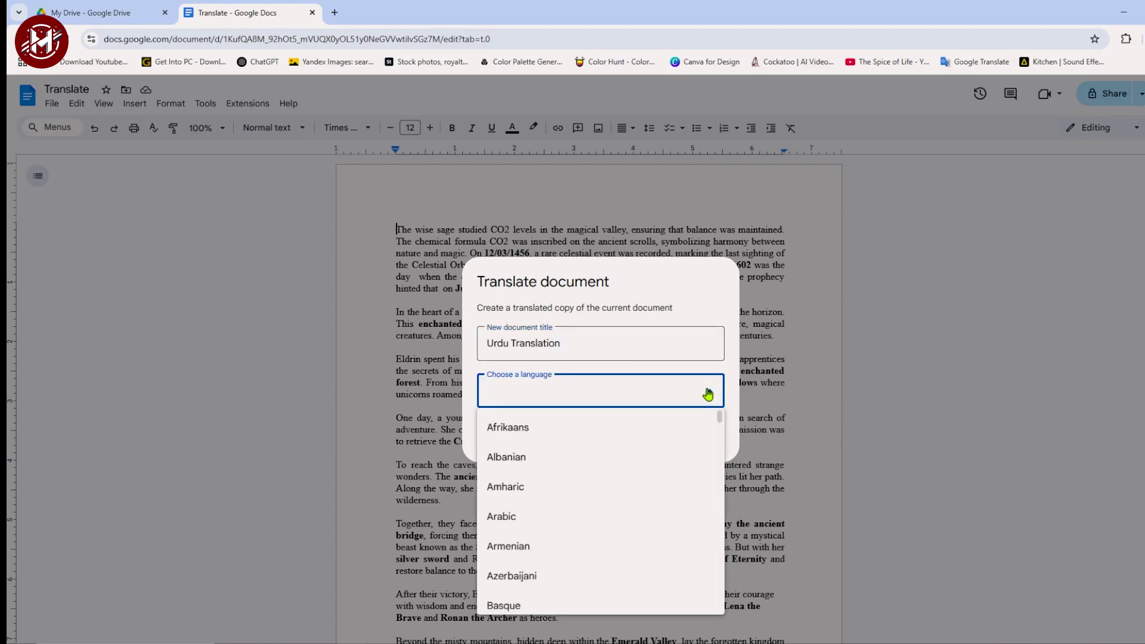
{"action": "key", "text": "u"}
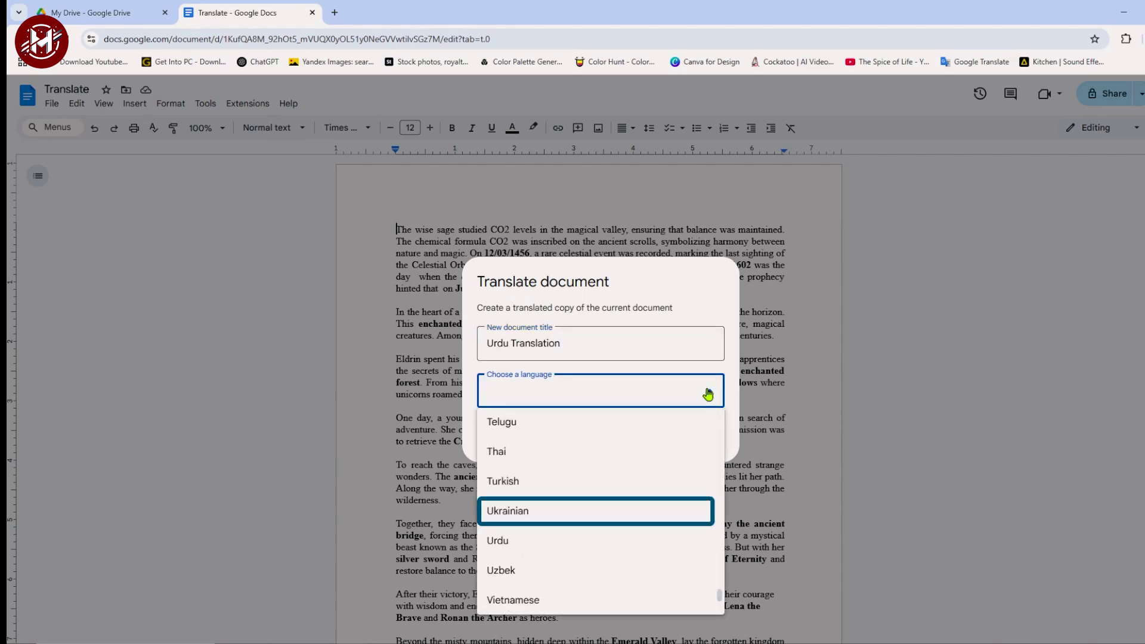
{"action": "left_click", "coordinate": [506, 544]}
{"action": "left_click", "coordinate": [694, 437]}
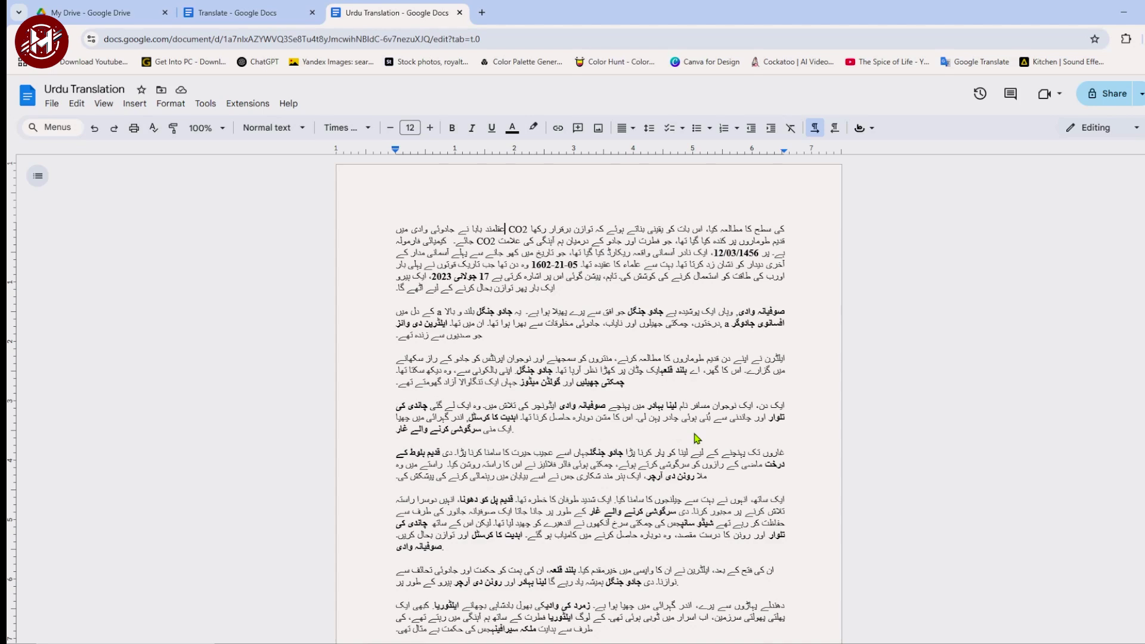
{"action": "left_click_drag", "start_coordinate": [578, 256], "coordinate": [649, 264]}
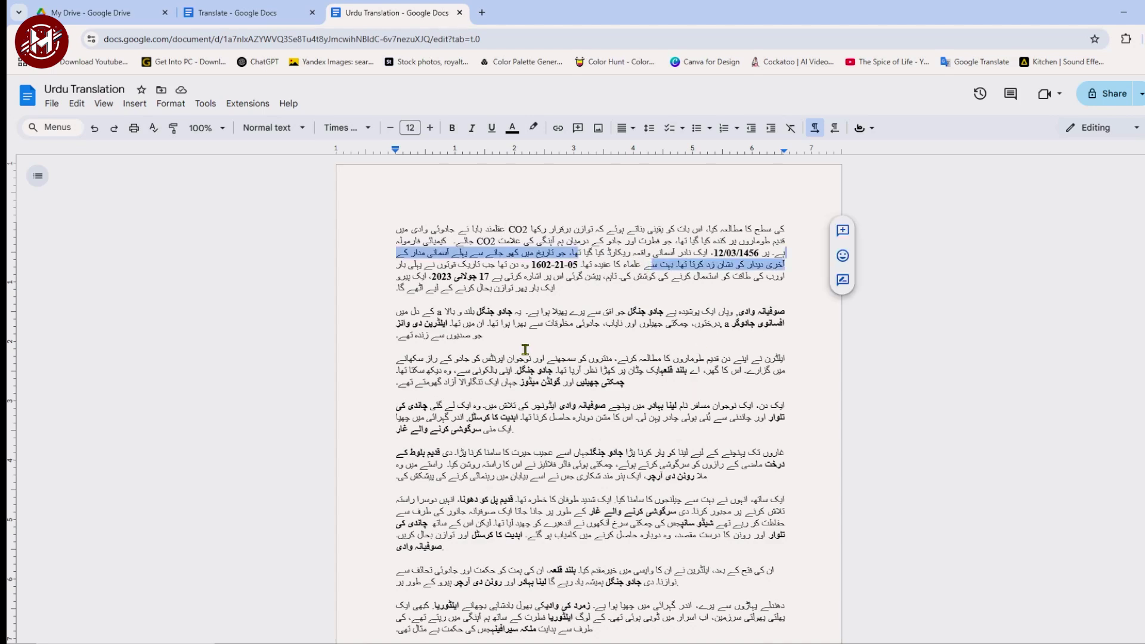
{"action": "left_click_drag", "start_coordinate": [553, 346], "coordinate": [546, 381]}
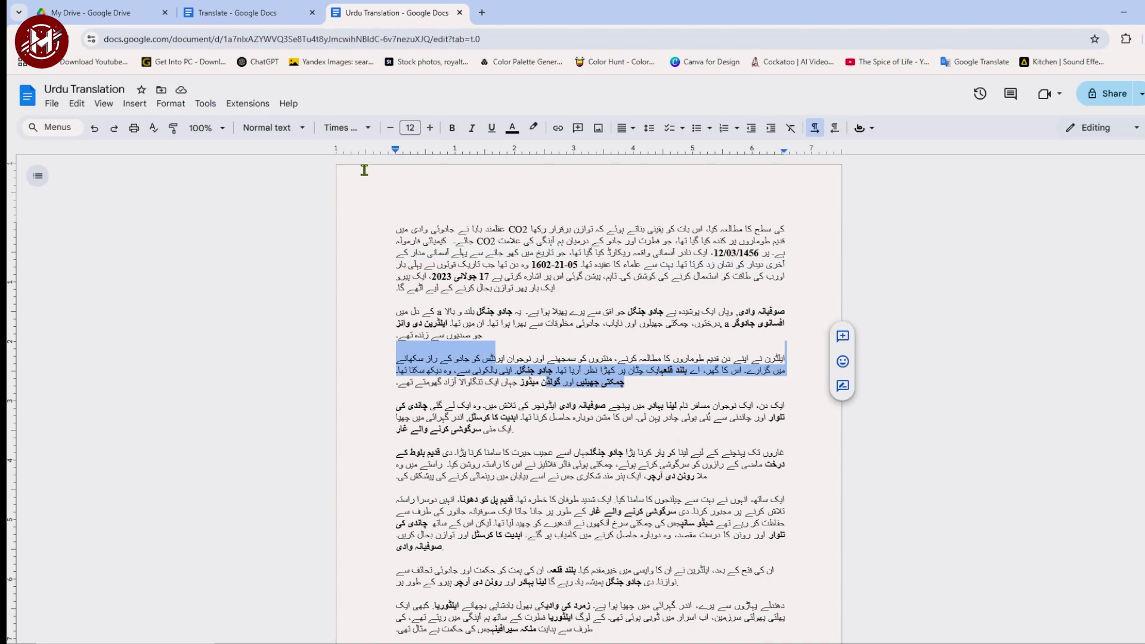
Download the translated document as a Microsoft Word file, Urdu Translation.docx, into the Desktop's Translation folder.
{"action": "left_click", "coordinate": [51, 105]}
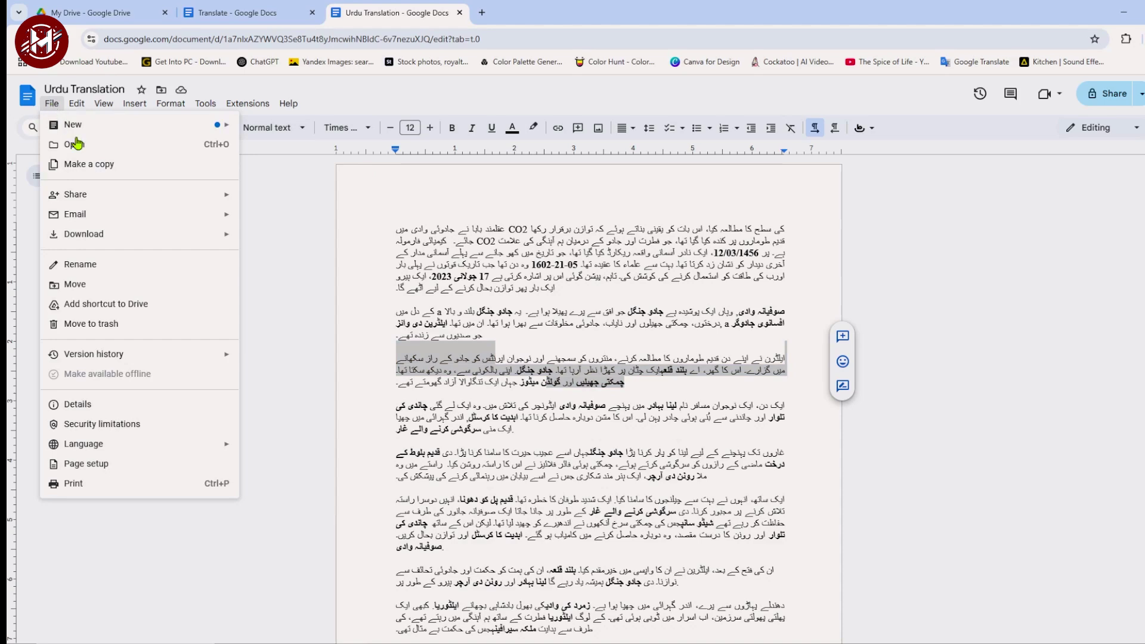
{"action": "mouse_move", "coordinate": [103, 239]}
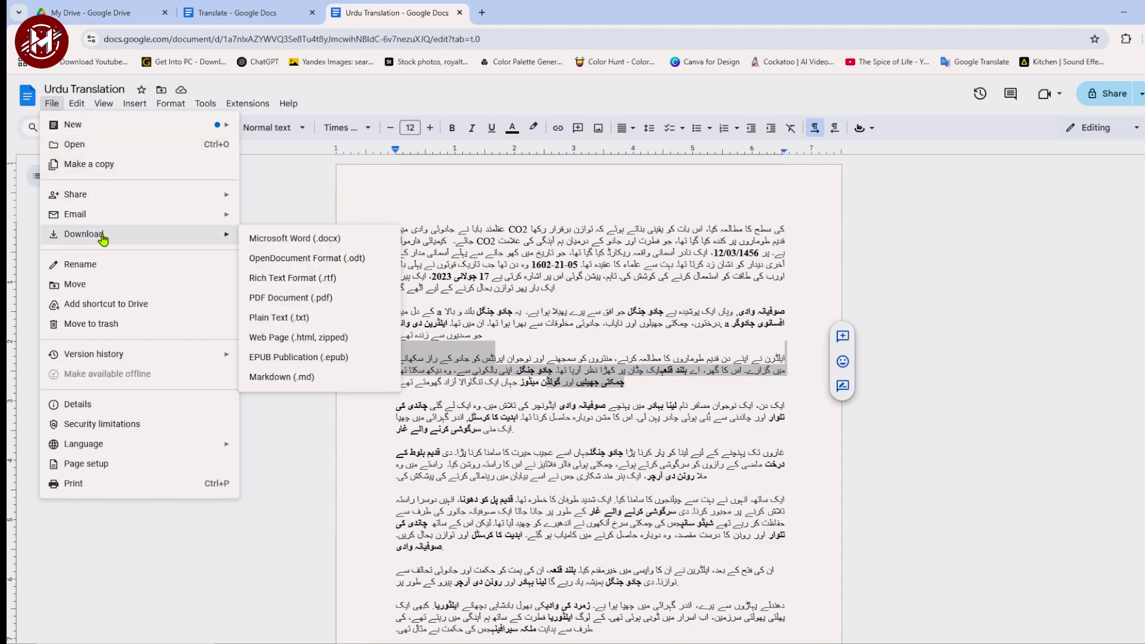
{"action": "left_click", "coordinate": [327, 242]}
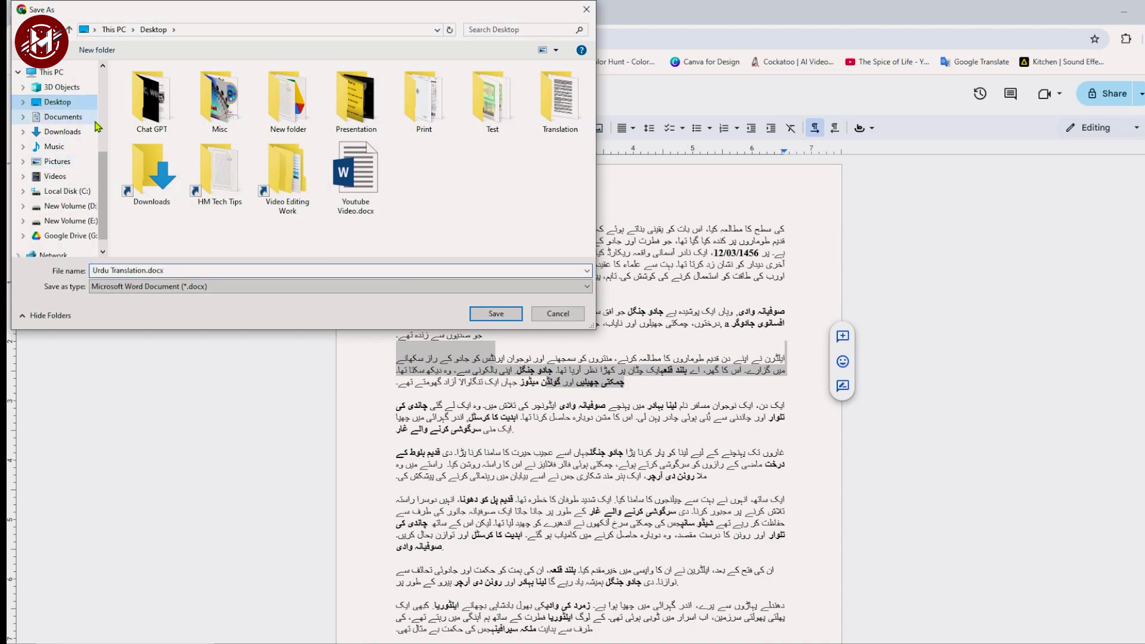
{"action": "double_click", "coordinate": [557, 102]}
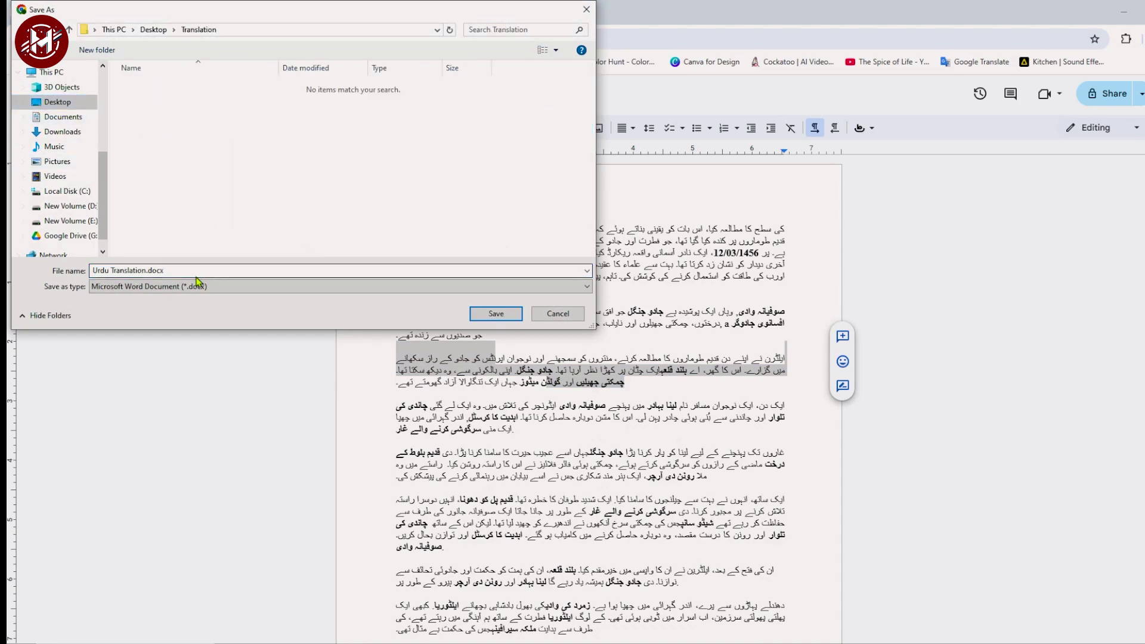
{"action": "left_click", "coordinate": [506, 315]}
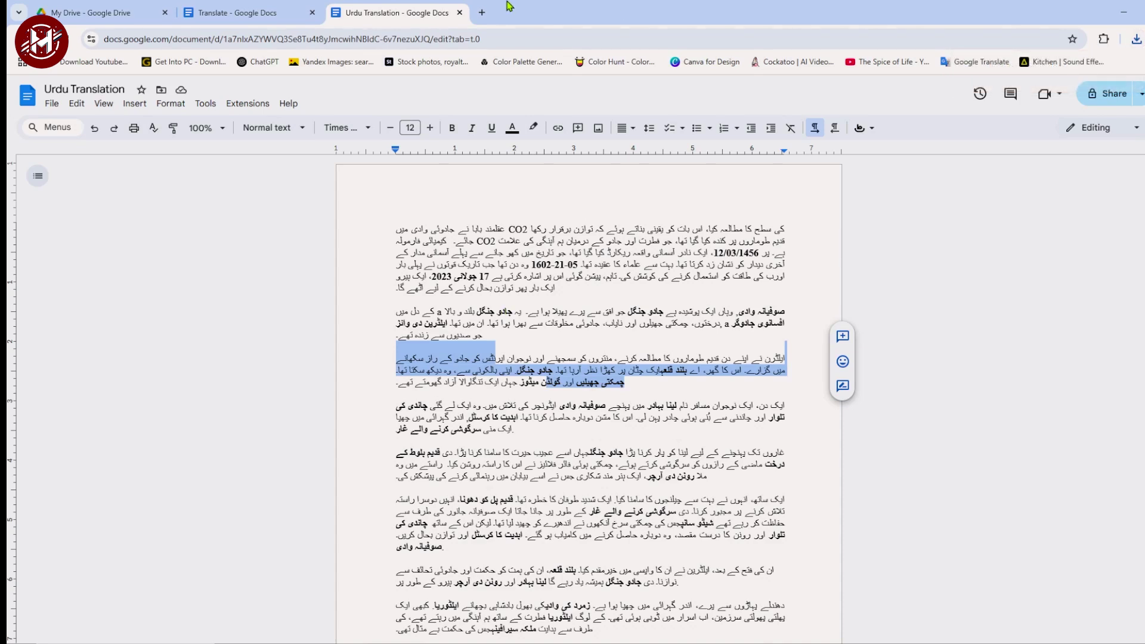
Open Google Translate in a new browser tab and load Translate.pdf from the Translation folder for document translation.
{"action": "left_click", "coordinate": [482, 13]}
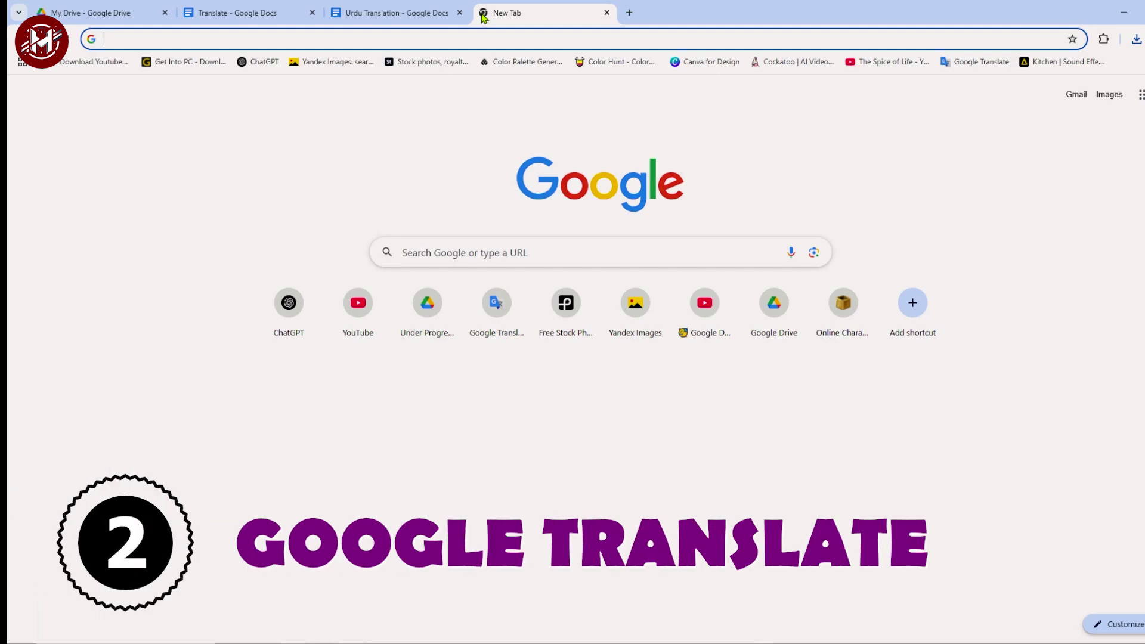
{"action": "type", "text": "translate"}
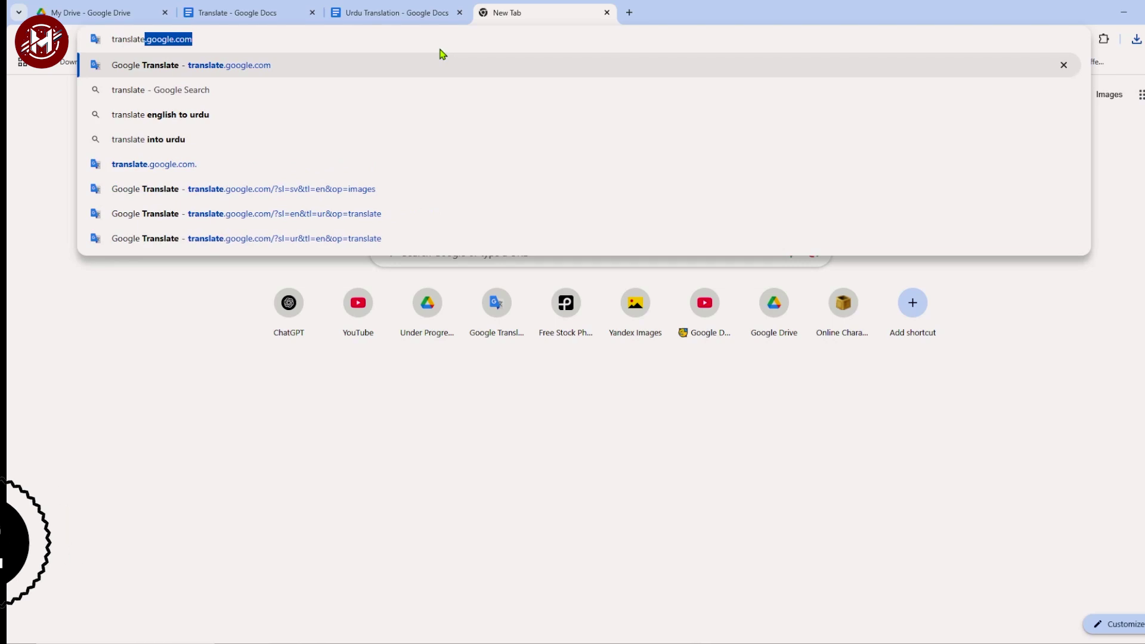
{"action": "key", "text": "Return"}
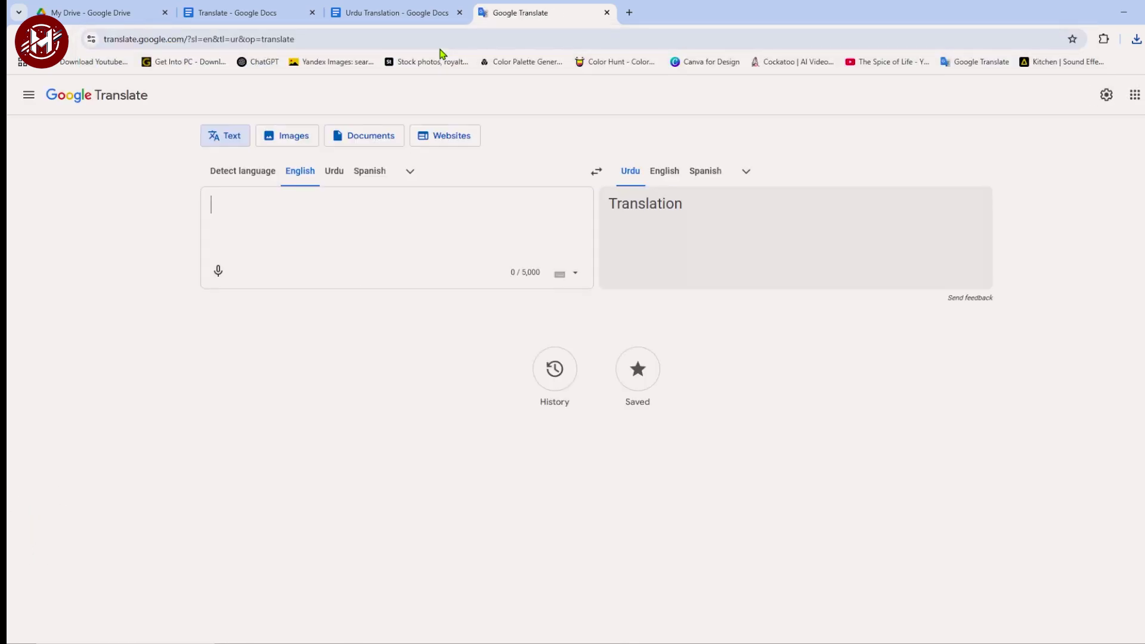
{"action": "left_click", "coordinate": [353, 146]}
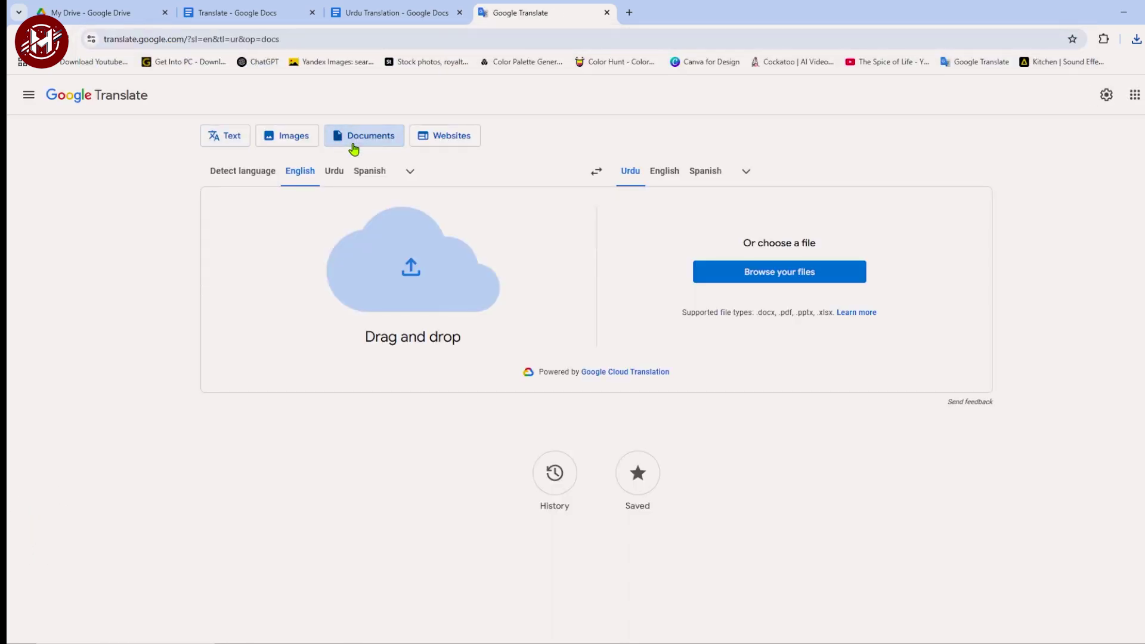
{"action": "left_click", "coordinate": [776, 273]}
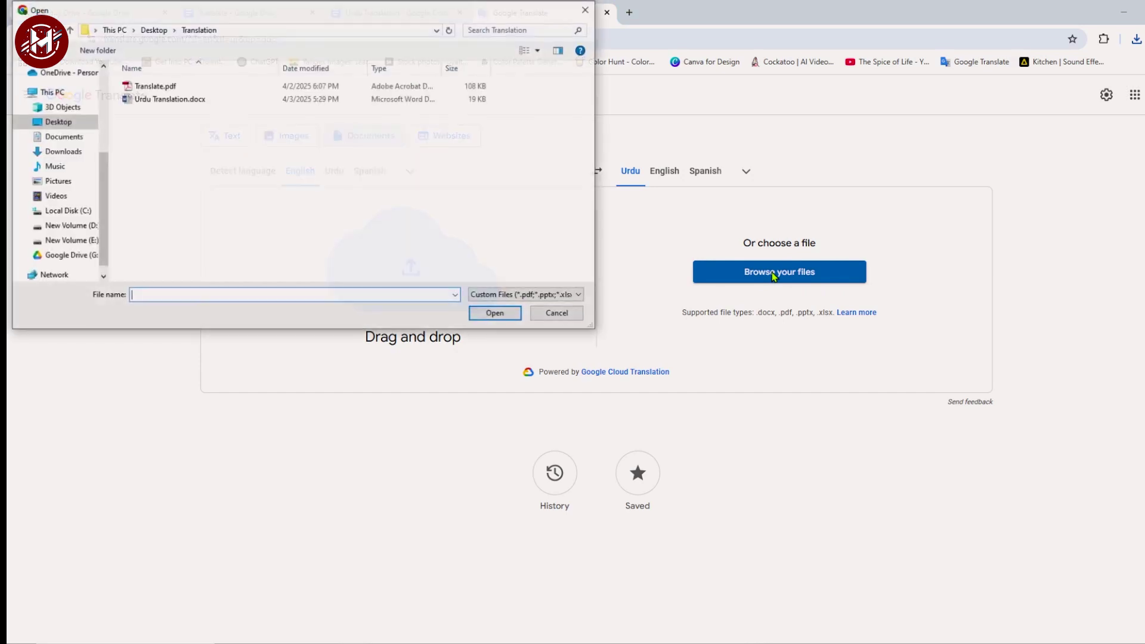
{"action": "left_click", "coordinate": [147, 86]}
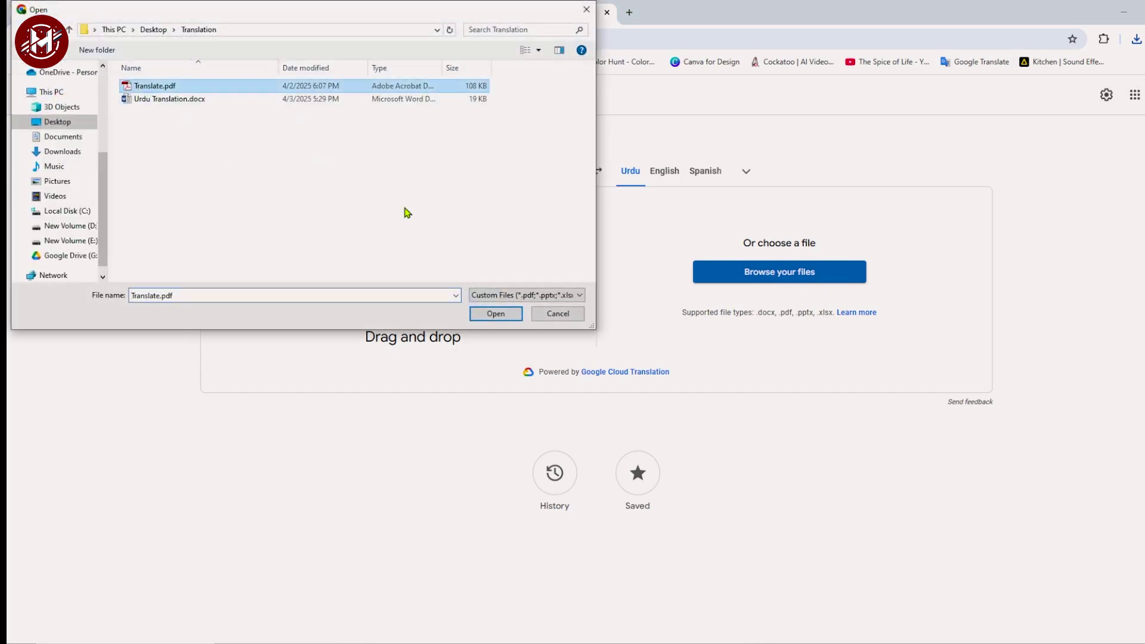
{"action": "left_click", "coordinate": [496, 314]}
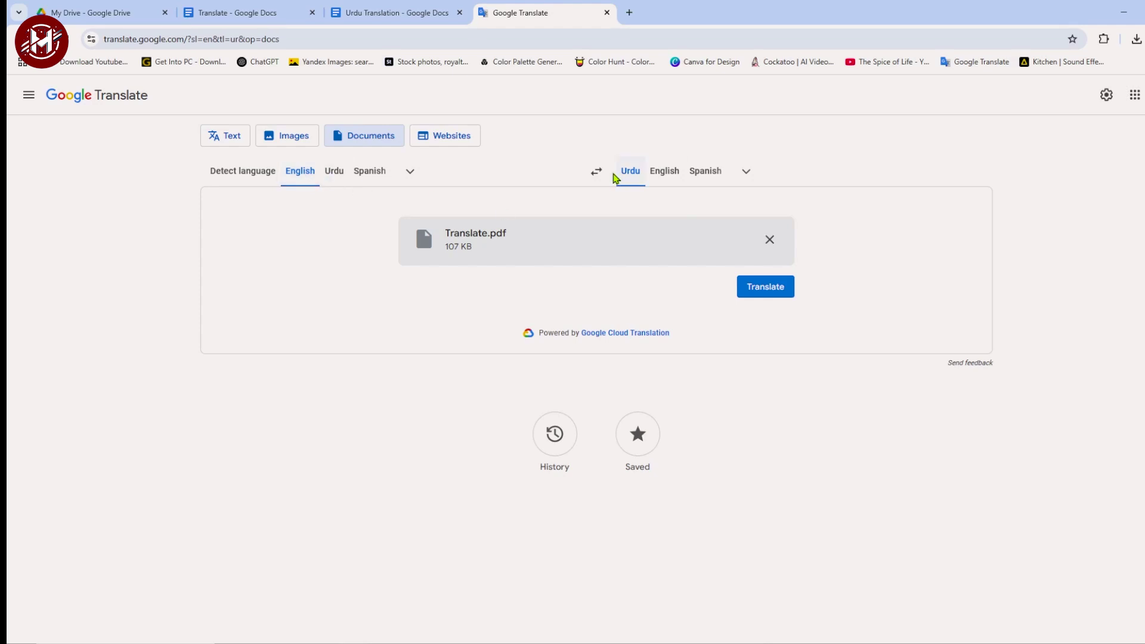
Translate the loaded Translate.pdf from English to Urdu and open the translated document.
{"action": "left_click", "coordinate": [746, 173]}
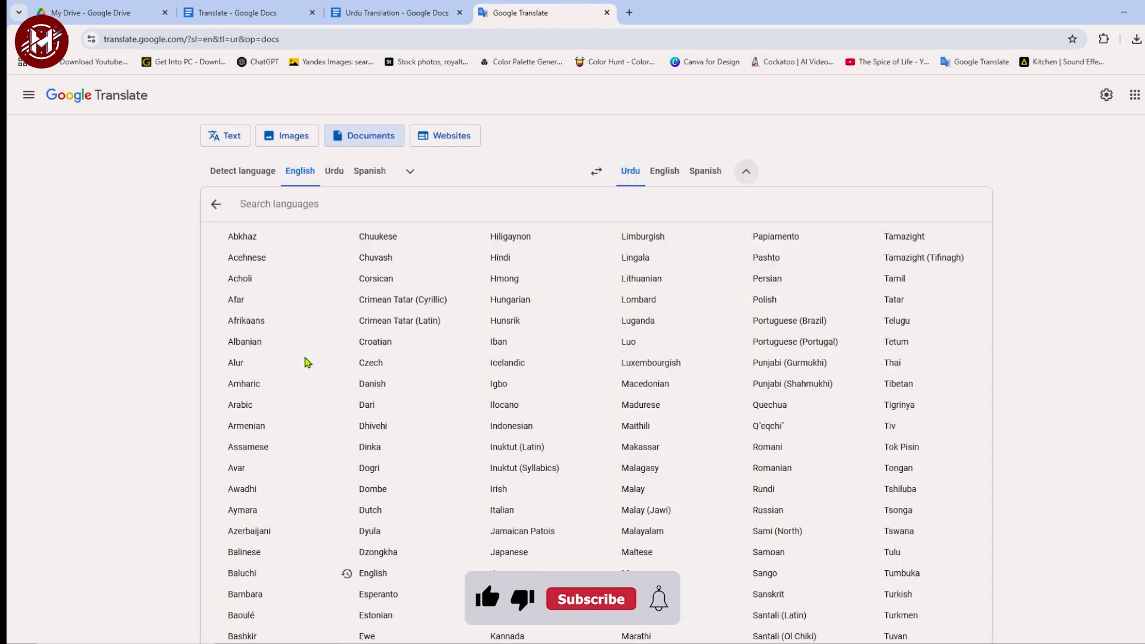
{"action": "left_click", "coordinate": [747, 174]}
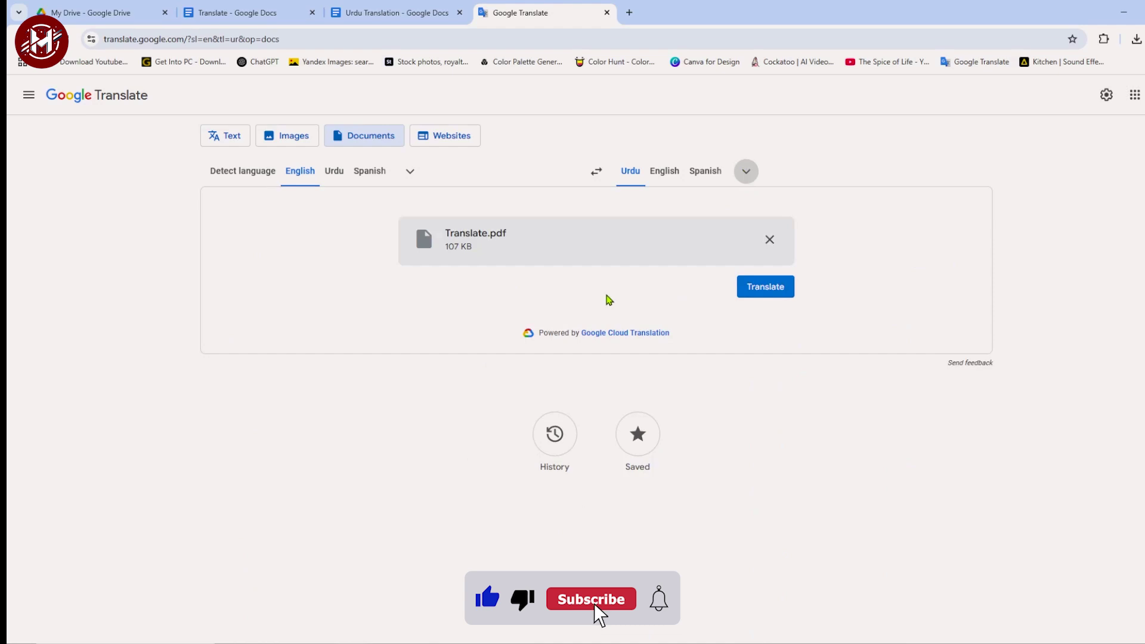
{"action": "left_click", "coordinate": [758, 291]}
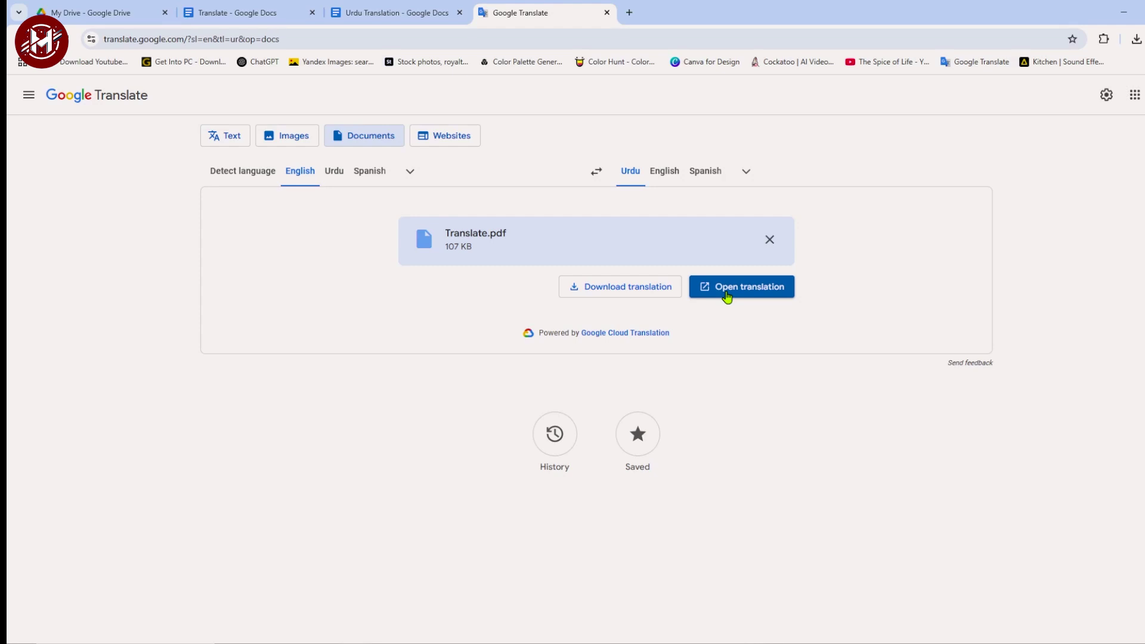
{"action": "left_click", "coordinate": [603, 294]}
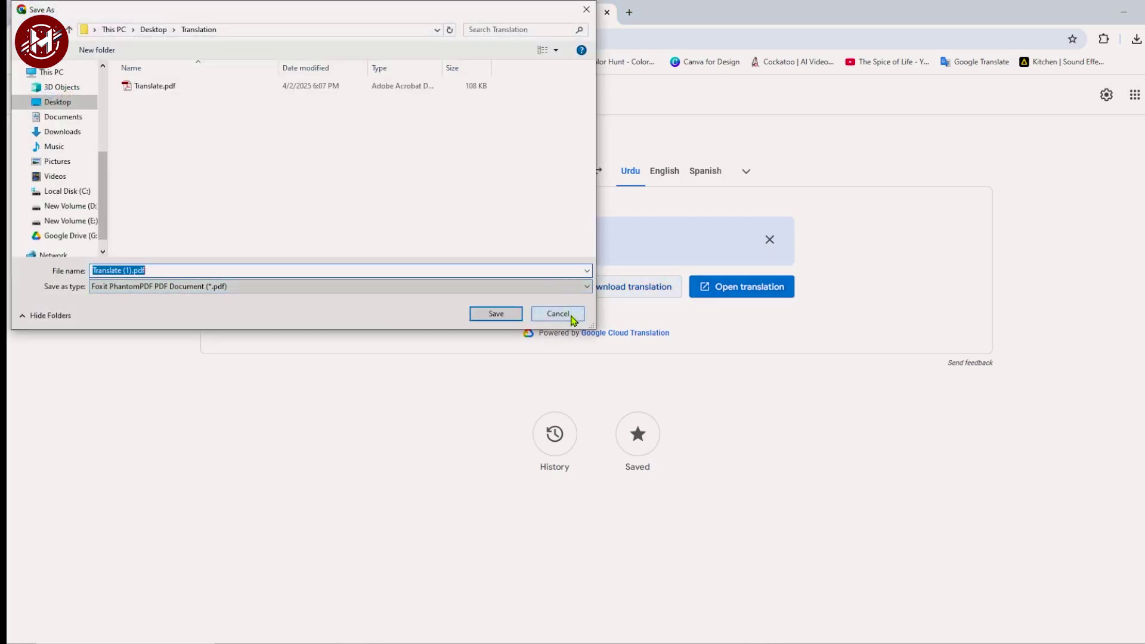
{"action": "left_click", "coordinate": [558, 314]}
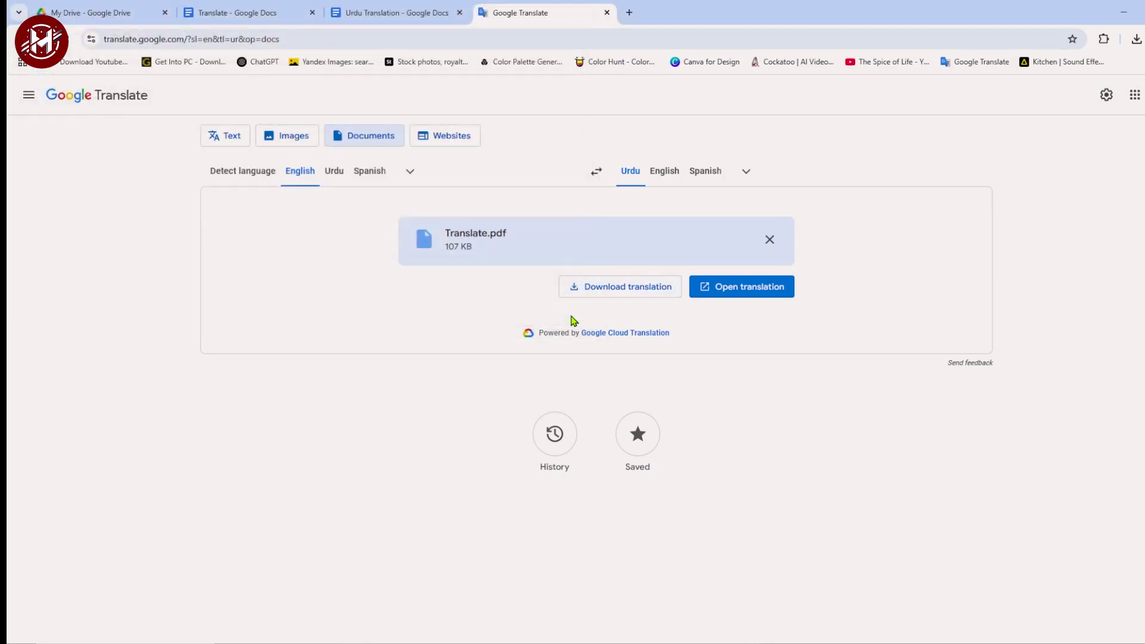
{"action": "left_click", "coordinate": [724, 289]}
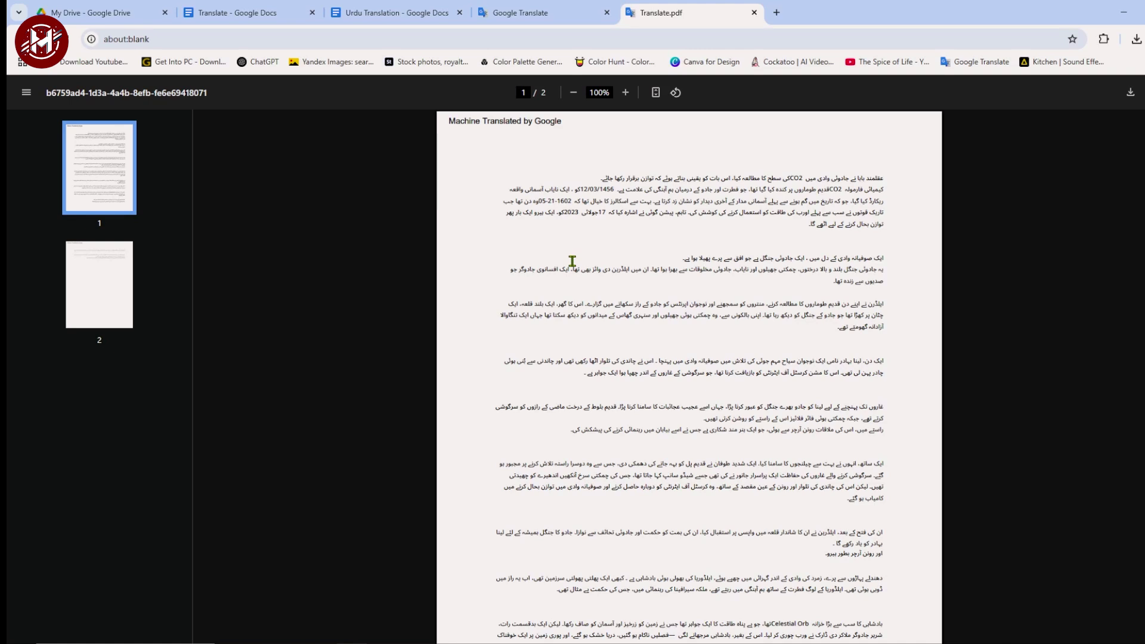
Open ChatGPT in a new browser tab.
{"action": "left_click", "coordinate": [777, 13]}
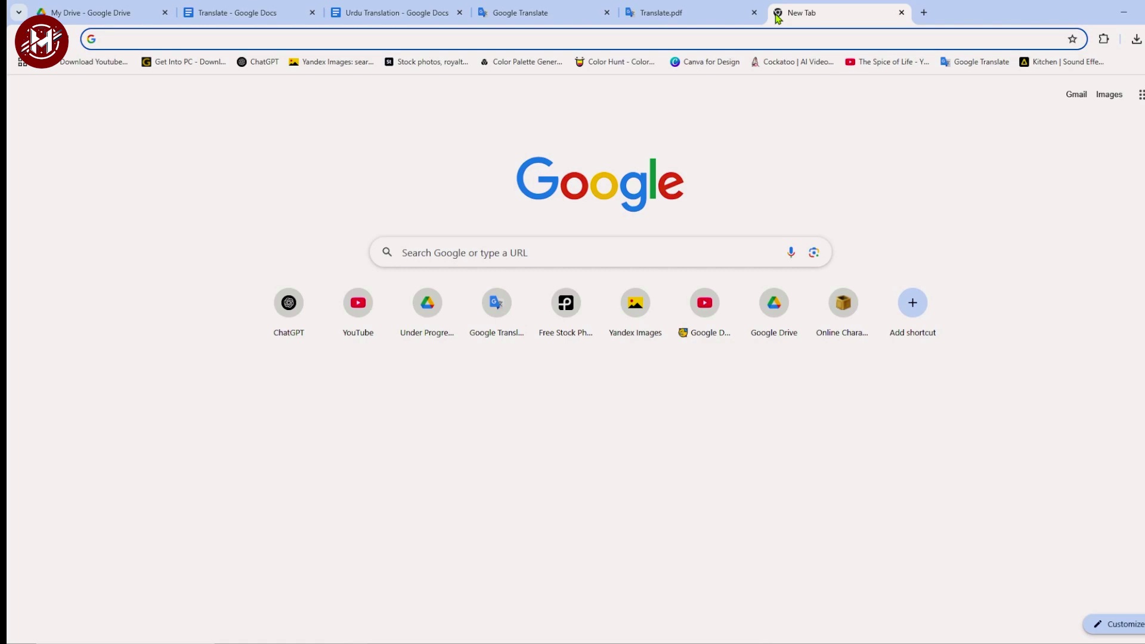
{"action": "type", "text": "cha"}
{"action": "key", "text": "Return"}
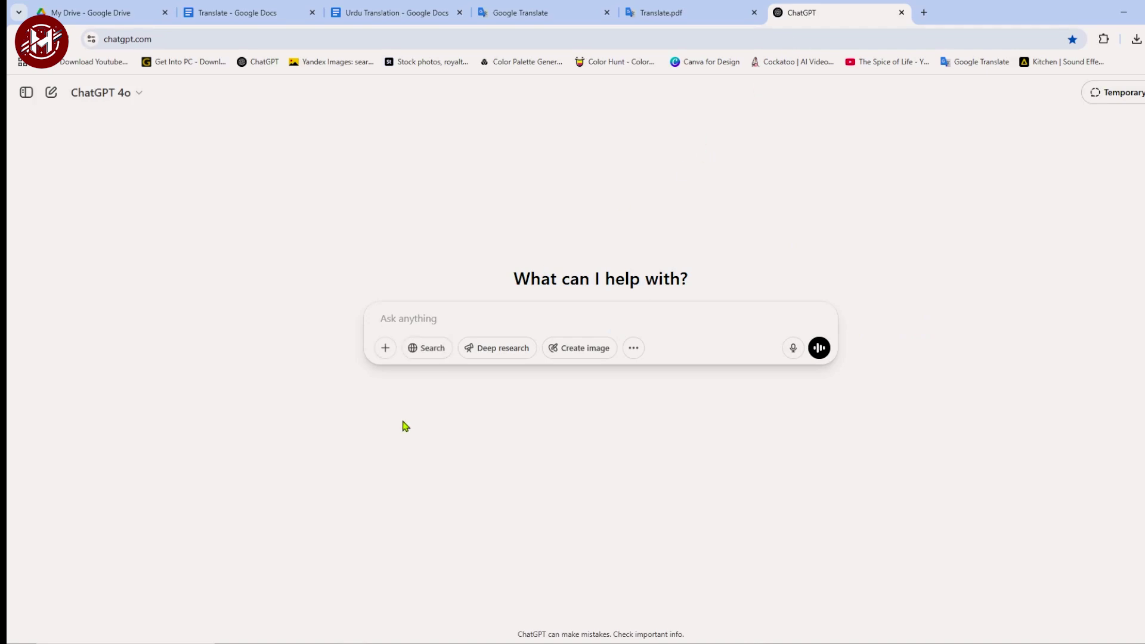
Attach Translate.pdf from the Desktop's Translation folder to a new ChatGPT message.
{"action": "left_click", "coordinate": [387, 351]}
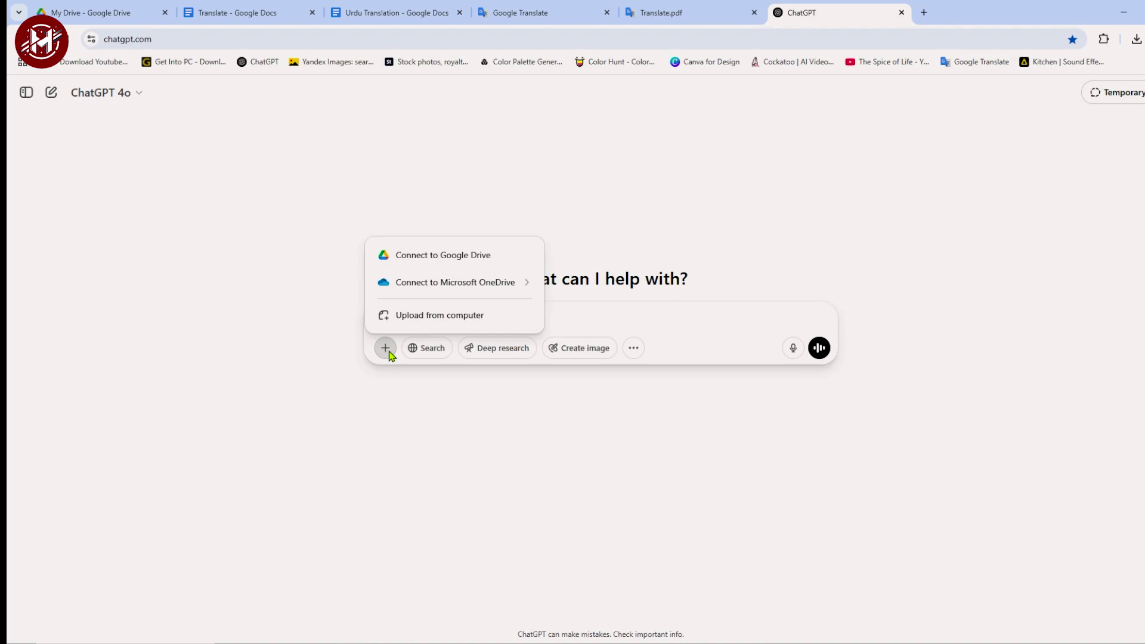
{"action": "left_click", "coordinate": [438, 316]}
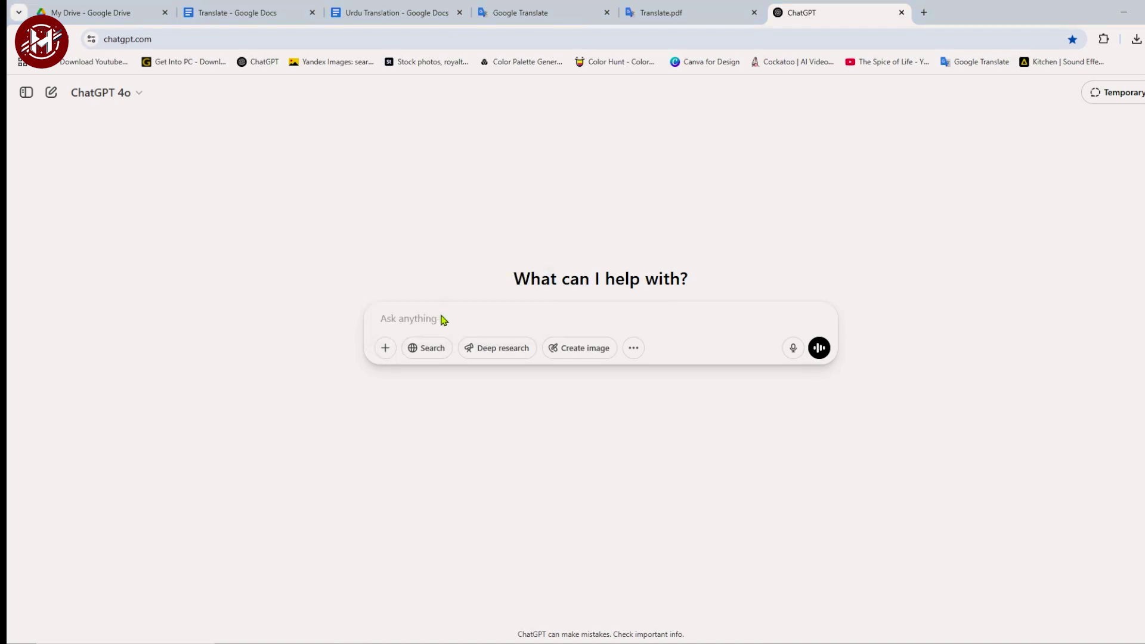
{"action": "type", "text": "C:\\Users\\DELL\\Desktop\\Translation"}
{"action": "key", "text": "Return"}
{"action": "left_click", "coordinate": [141, 86]}
{"action": "left_click", "coordinate": [499, 316]}
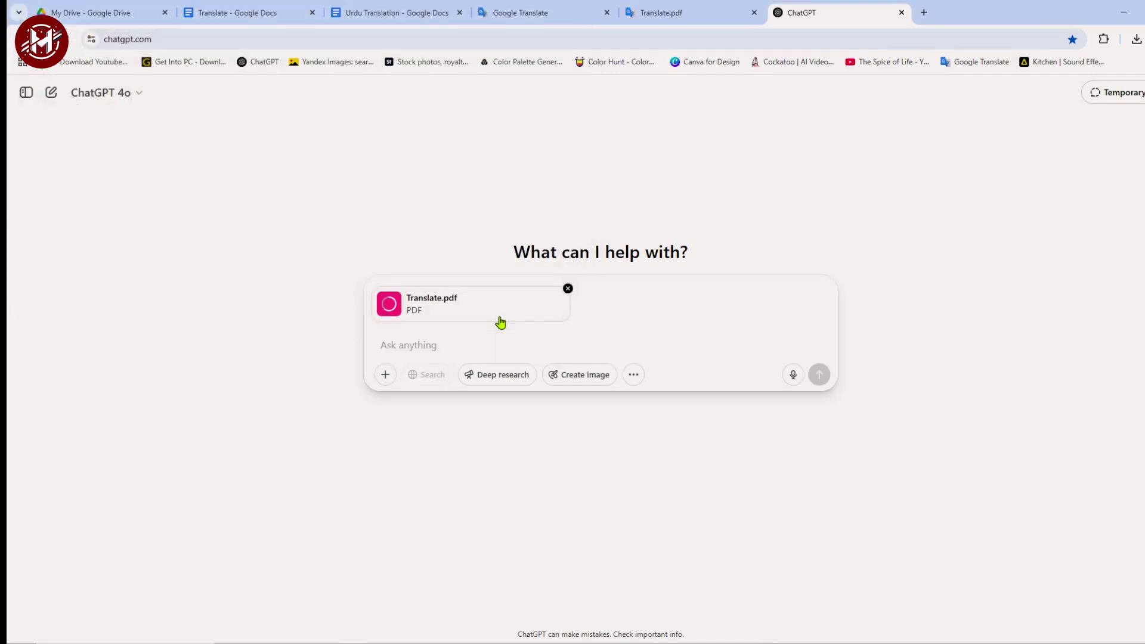
Send the attached PDF with the prompt "can you translate this text into urdu?".
{"action": "left_click", "coordinate": [409, 344]}
{"action": "type", "text": "can you translate this text into urdu?"}
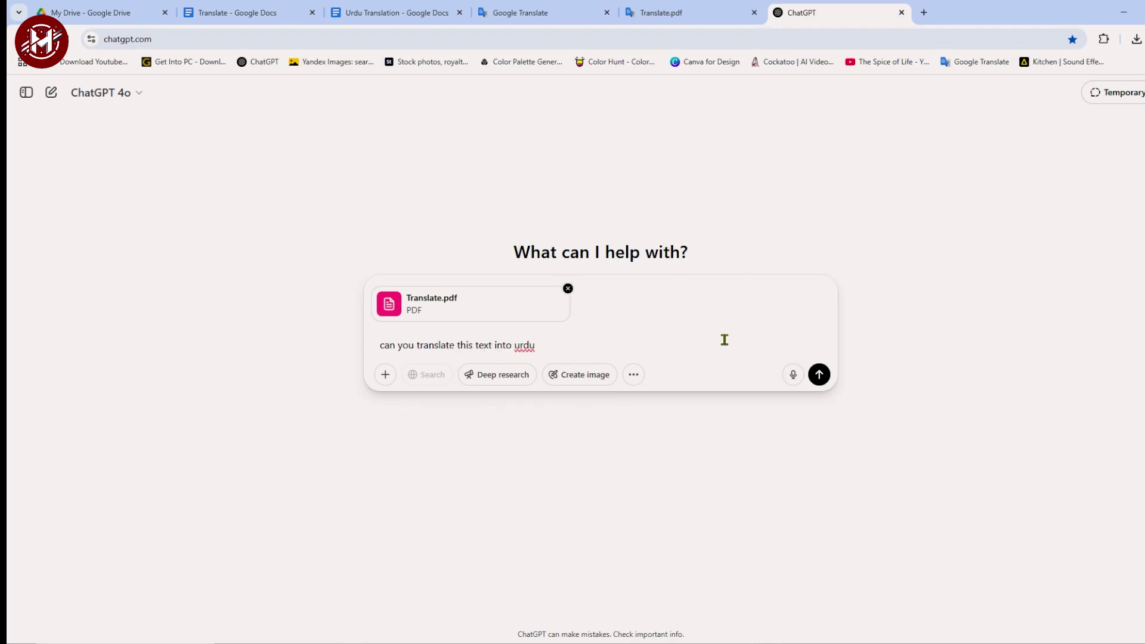
{"action": "left_click", "coordinate": [814, 380]}
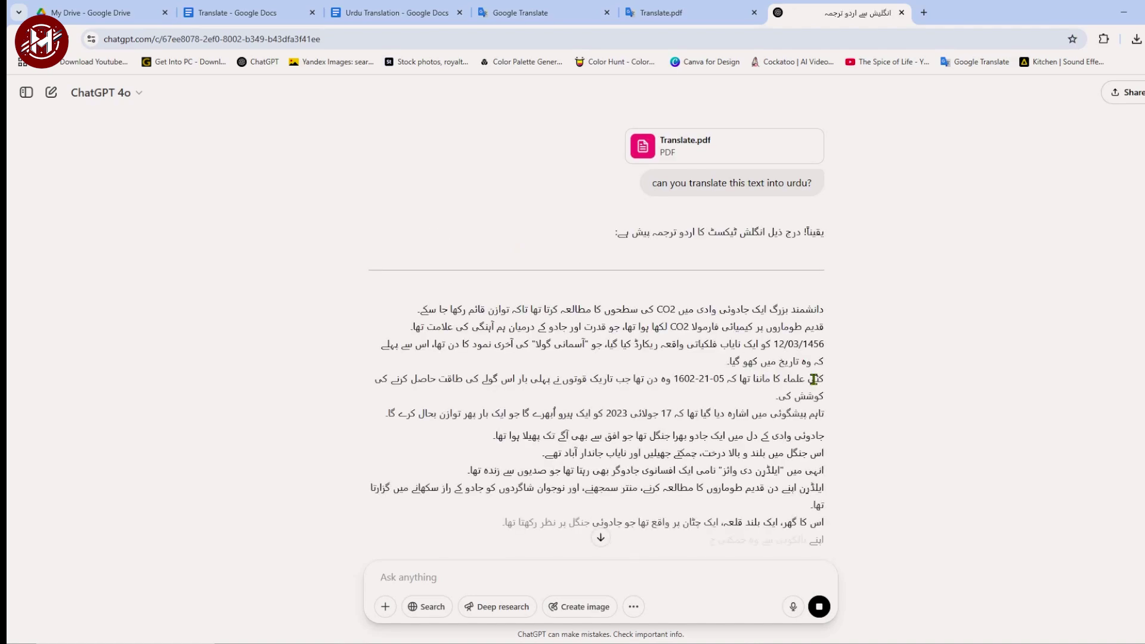
Copy the Urdu passage starting at the 1602-21-05 sentence and submit it with "explain this technical paragraph in simple english".
{"action": "scroll", "coordinate": [674, 412], "scroll_direction": "down", "scroll_amount": 2}
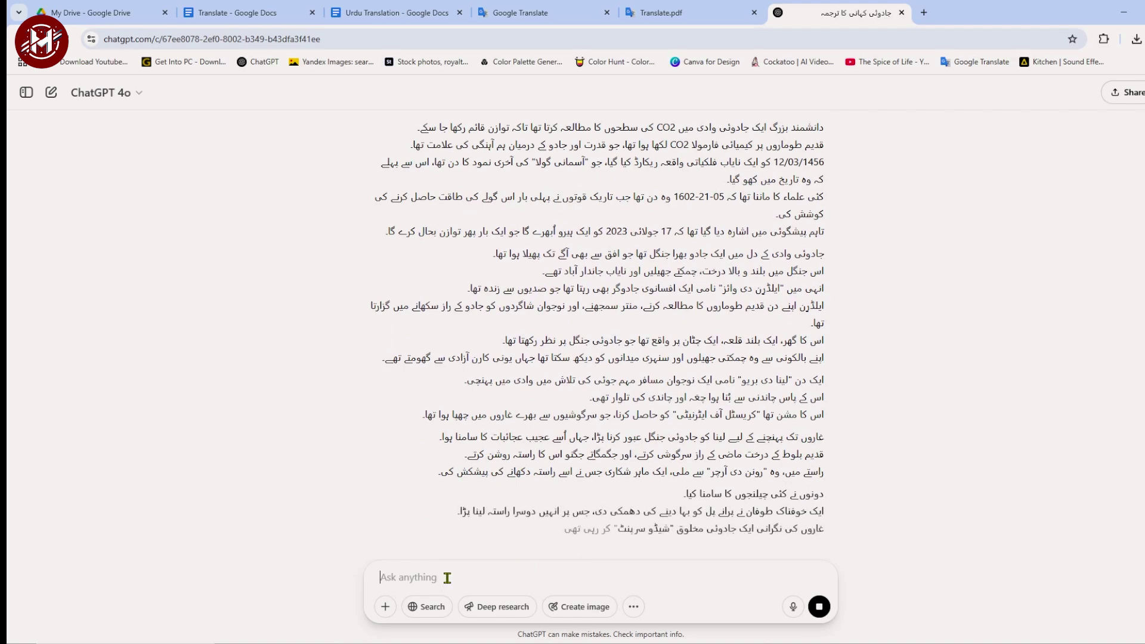
{"action": "left_click_drag", "start_coordinate": [826, 196], "coordinate": [769, 323]}
{"action": "key", "text": "ctrl+c"}
{"action": "right_click", "coordinate": [744, 284]}
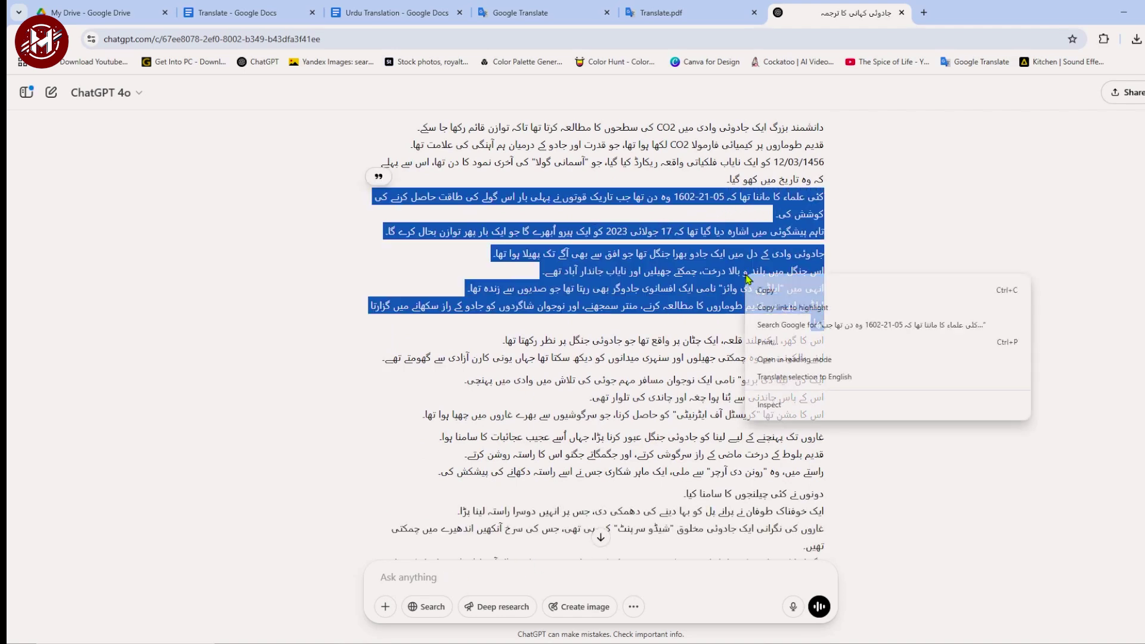
{"action": "key", "text": "Escape"}
{"action": "left_click", "coordinate": [428, 577]}
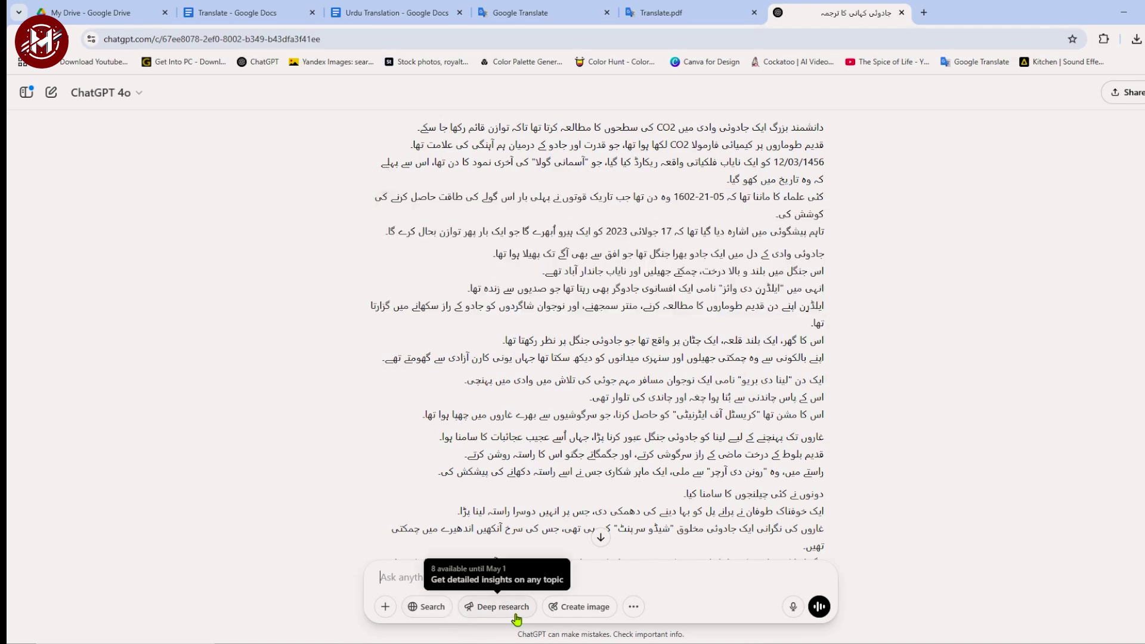
{"action": "type", "text": "کئی علماء کا ماننا تھا کہ 1602-21-05 وہ دن تھا جب تاریک قوتوں نے پہلی بار اس گولے کی طاقت حاصل کرنے کی کوشش کی۔ تاہم پیشگوئی میں اشارہ دیا گیا تھا کہ 17 جولائی 2023 کو ایک ہیرو اُبھرے گا جو ایک بار پھر توازن بحال کرے گا۔  جادوئی وادی کے دل میں ایک جادو بھرا جنگل تھا جو افق سے بھی آگے تک پھیلا ہوا تھا۔ اس جنگل میں بلند و بالا درخت، چمکتے جھیلیں اور نایاب جاندار آباد تھے۔ انہی میں \"ایلڈرن دی وائز\" نامی ایک افسانوی جادوگر بھی رہتا تھا جو صدیوں سے زندہ تھا۔ ایلڈرن اپنے دن قدیم طوماروں کا مطالعہ کرنے، منتر سمجھنے، اور نوجوان شاگردوں کو جادو کے راز سکھانے میں گزارتا تھا۔"}
{"action": "type", "text": "explain this technical paragraph in simple english"}
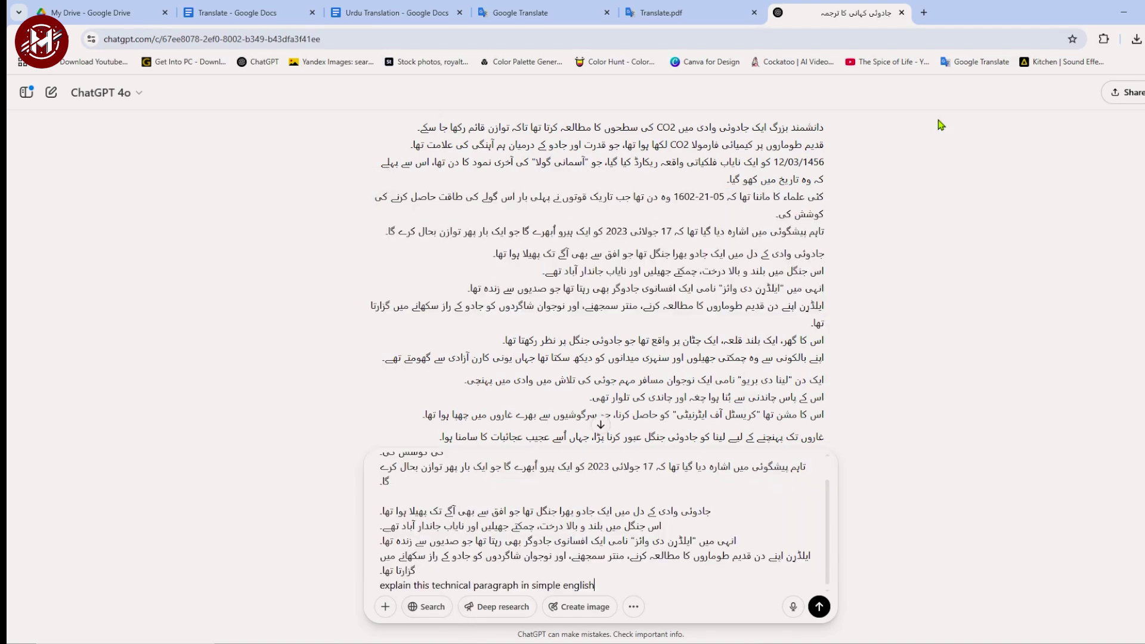
{"action": "left_click", "coordinate": [820, 606]}
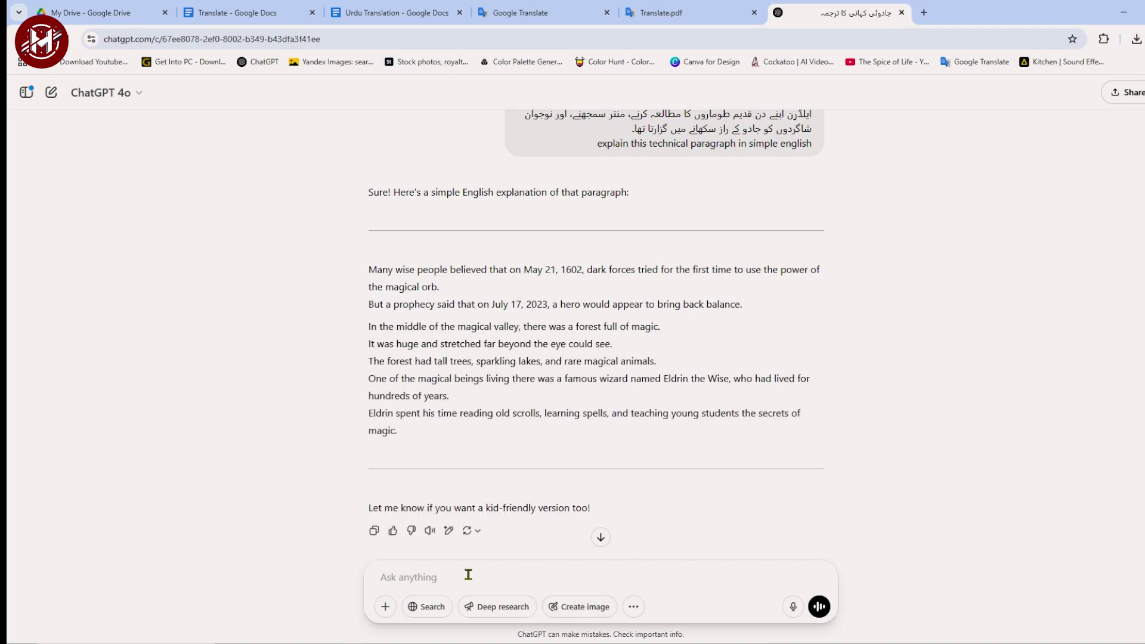
Submit the copied Urdu passage again with the instruction "Keep original and translated side by side".
{"action": "key", "text": "ctrl+v"}
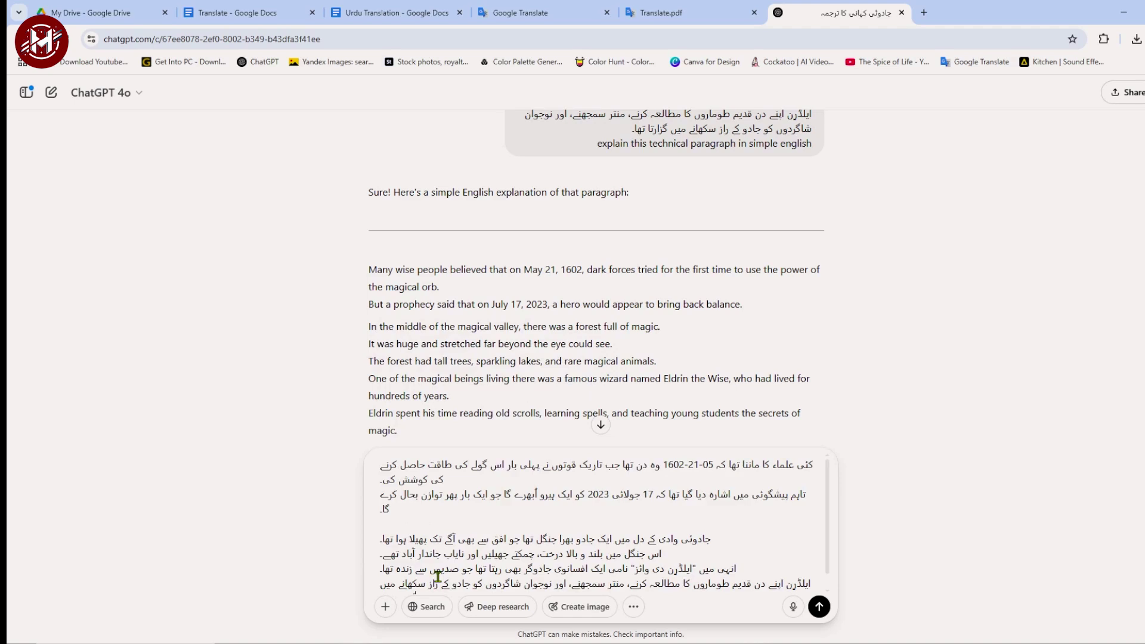
{"action": "scroll", "coordinate": [438, 577], "scroll_direction": "down", "scroll_amount": 1}
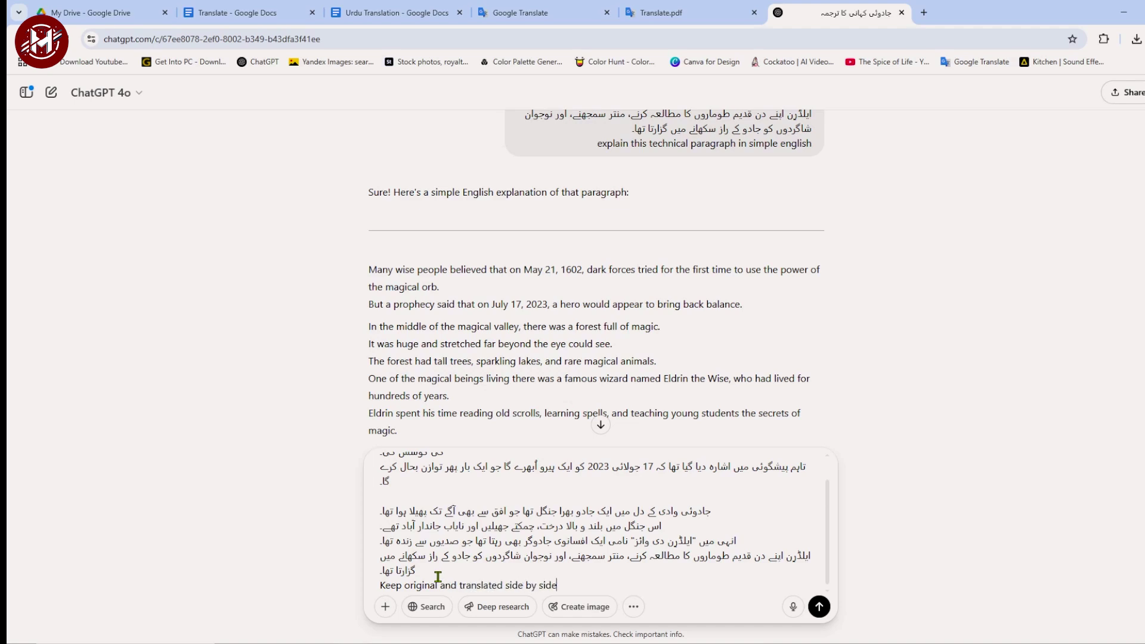
{"action": "key", "text": "Return"}
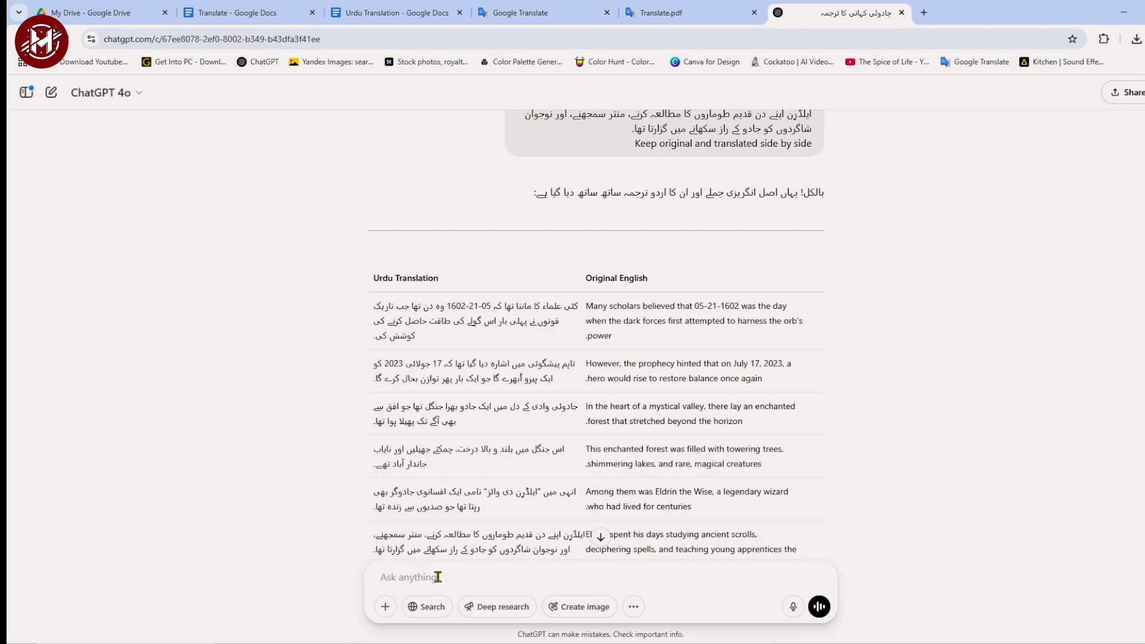
Send the prompts "rewrite this in a more formal or professional tone" and "Make this text more engaging".
{"action": "type", "text": "rewrite this in a more formal or professional tone"}
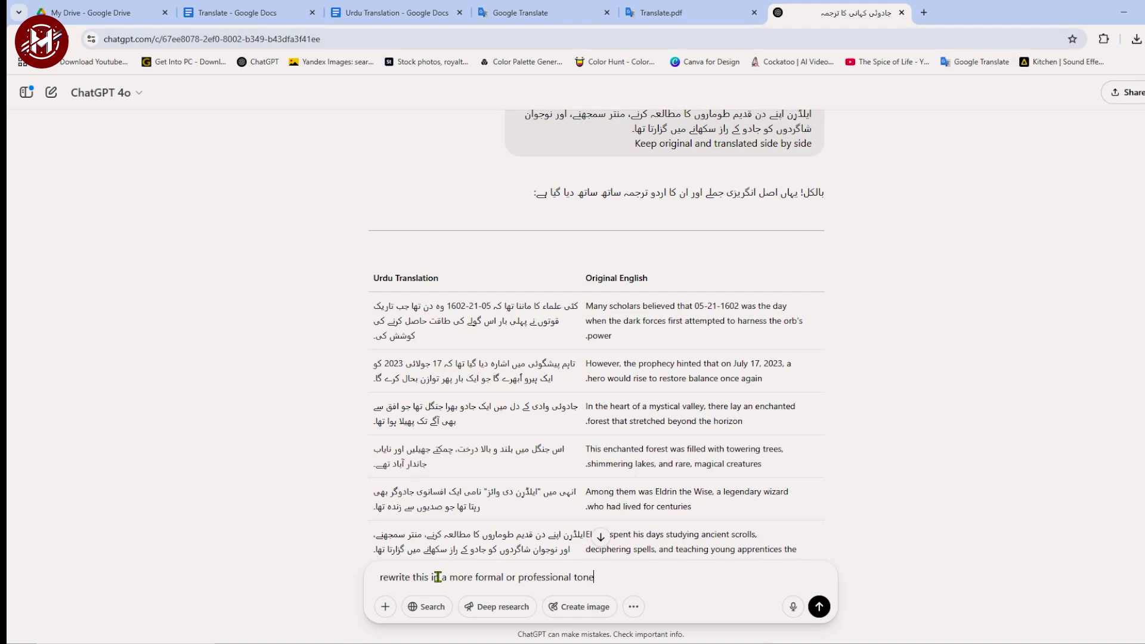
{"action": "key", "text": "Return"}
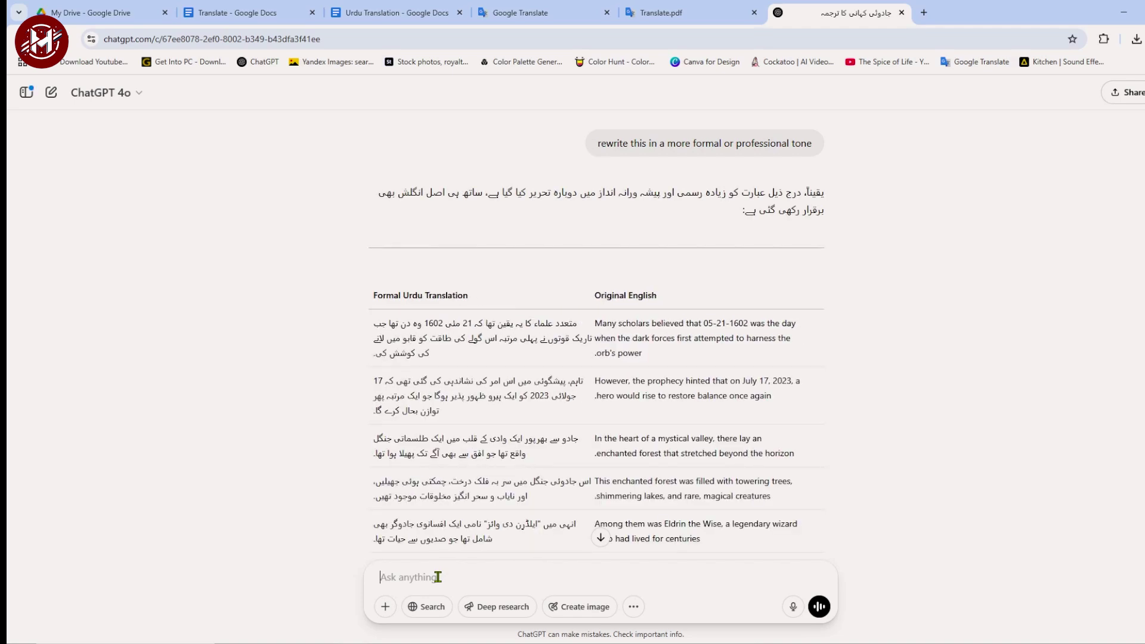
{"action": "type", "text": "Make this text more engaging"}
{"action": "key", "text": "Return"}
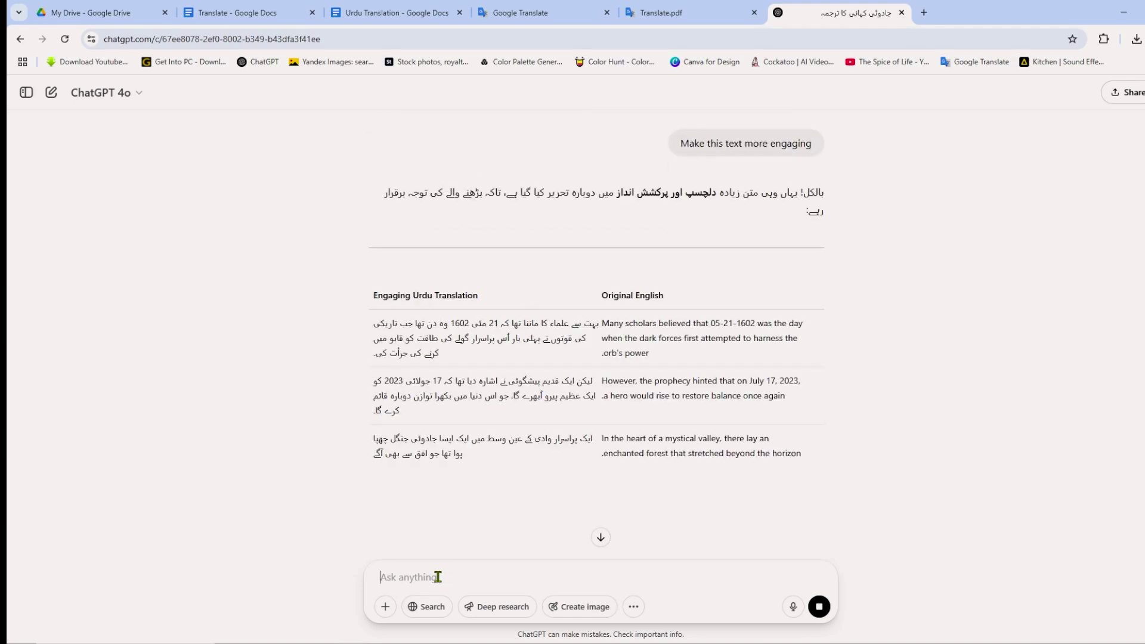
Have the engaging translation reformatted with the prompt "Turn this into bullet points".
{"action": "type", "text": "Turn this"}
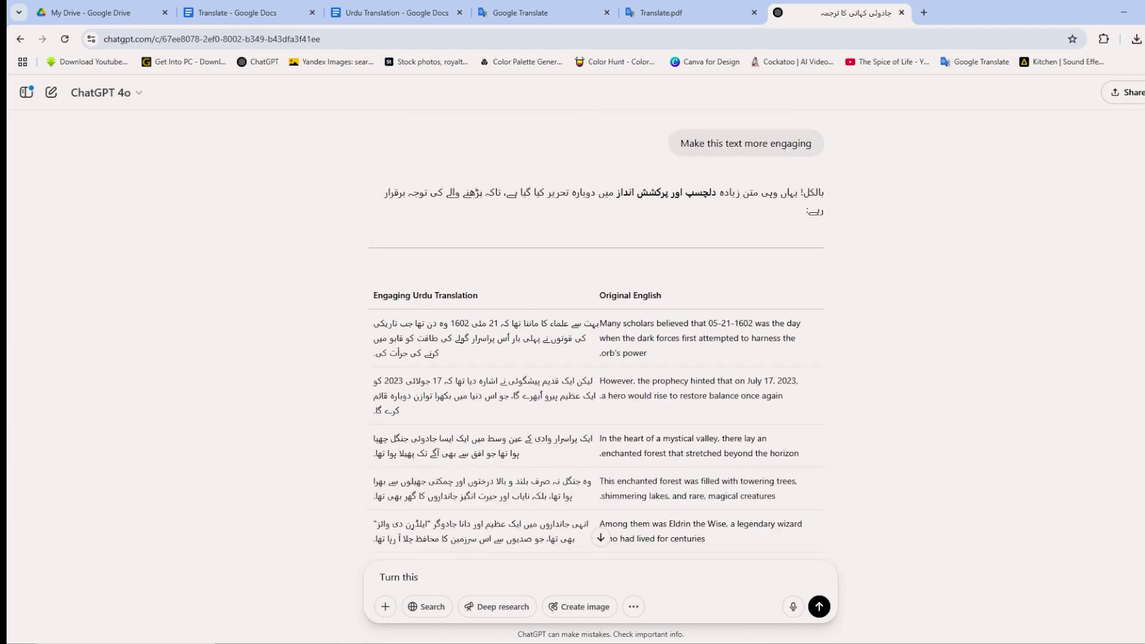
{"action": "type", "text": " into bullet points"}
{"action": "key", "text": "Return"}
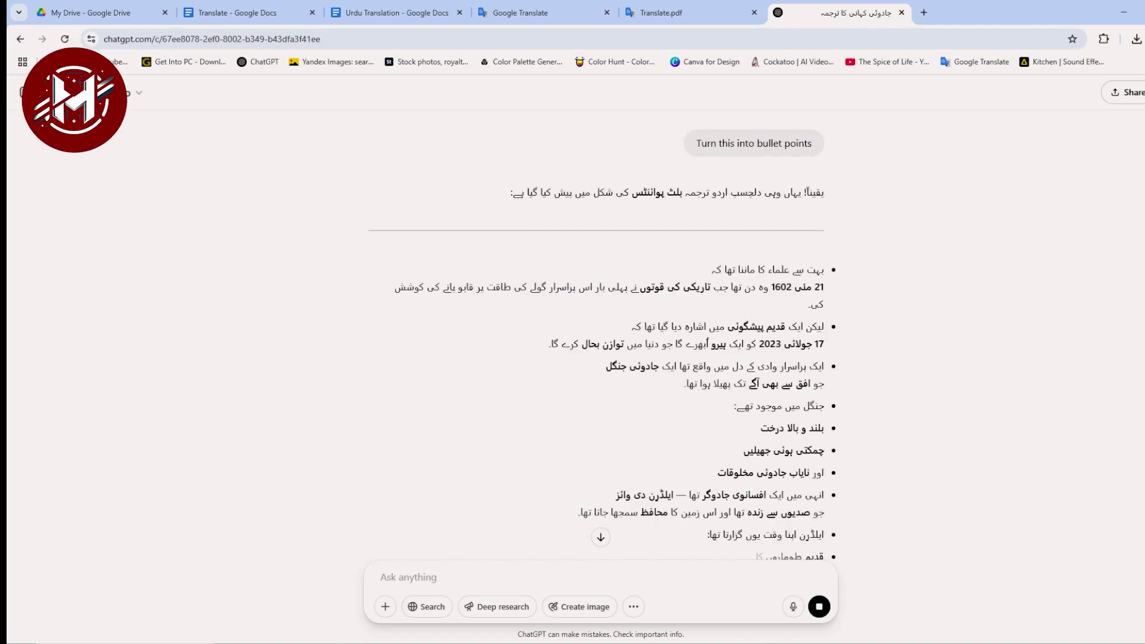
Request a summary of the text with the prompt "Generate a summary with key takeaways".
{"action": "type", "text": "Generat"}
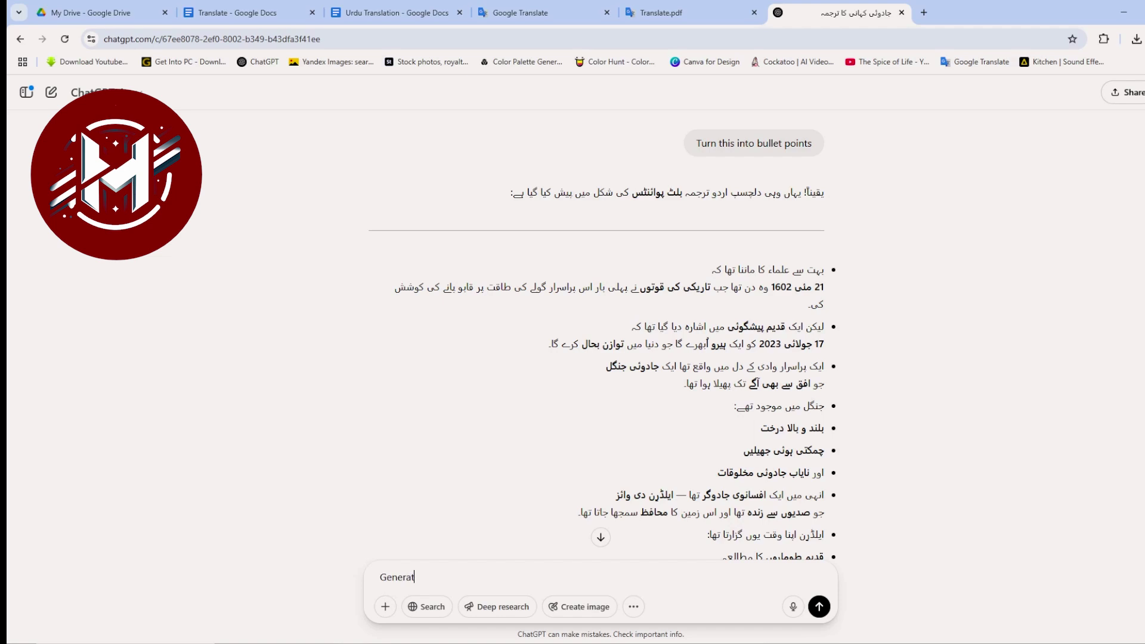
{"action": "type", "text": "e a summary with key takeaways"}
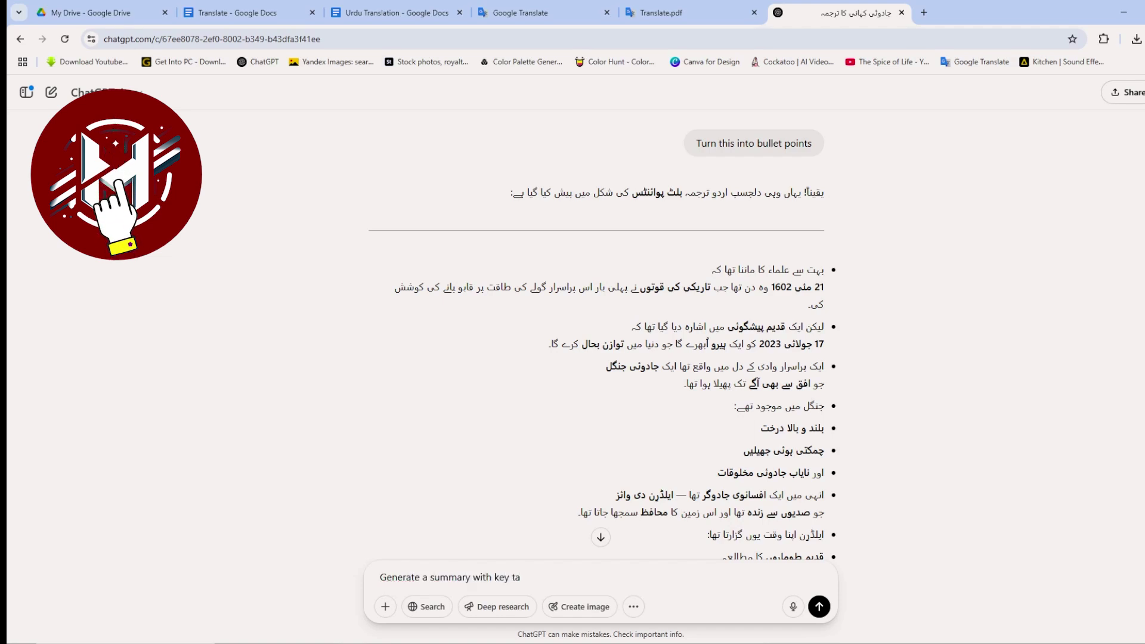
{"action": "key", "text": "Return"}
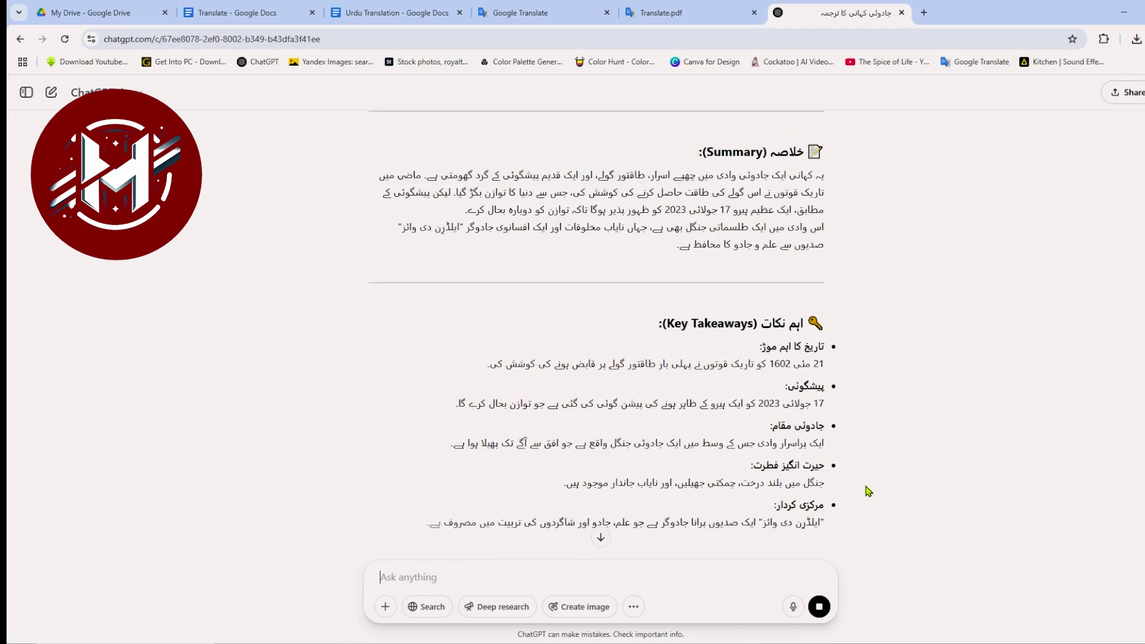
Begin a follow-up prompt with the word "Check".
{"action": "type", "text": "Check"}
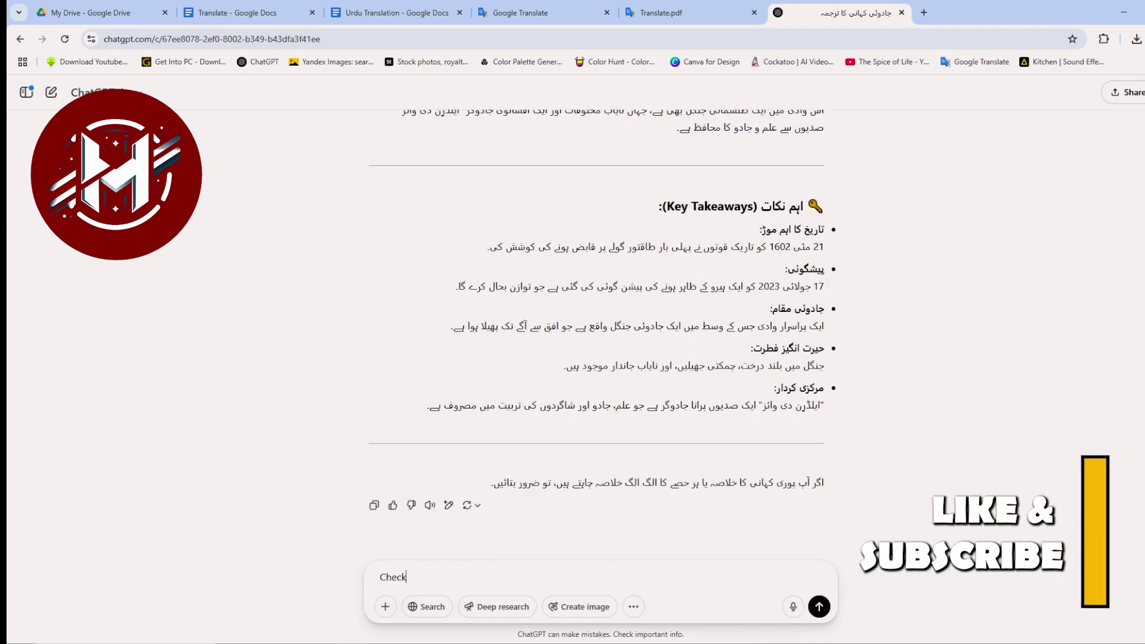